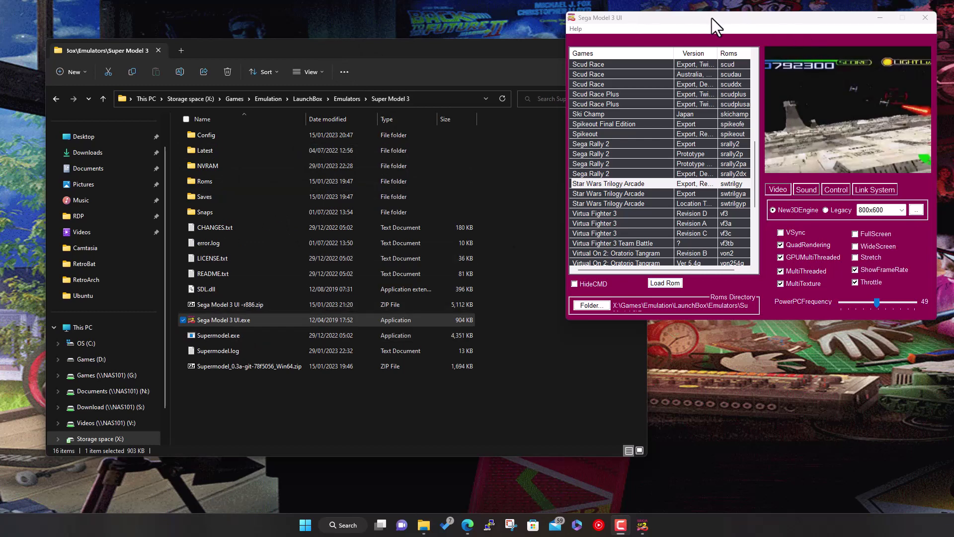
Look through the ROM zip files in the Roms folder, return to the Super Model 3 folder and select Sega Model 3 UI.exe
{"action": "left_click_drag", "start_coordinate": [711, 19], "coordinate": [690, 18]}
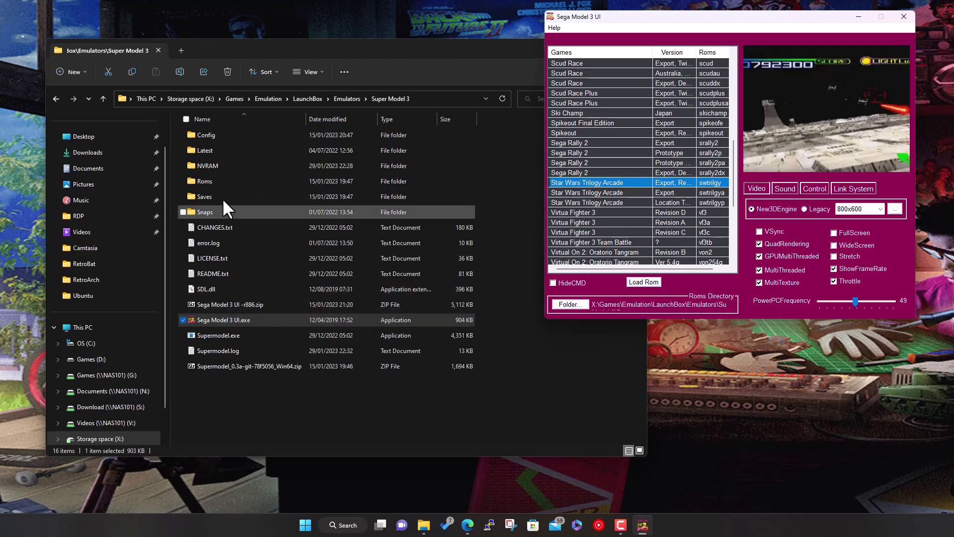
{"action": "double_click", "coordinate": [221, 180]}
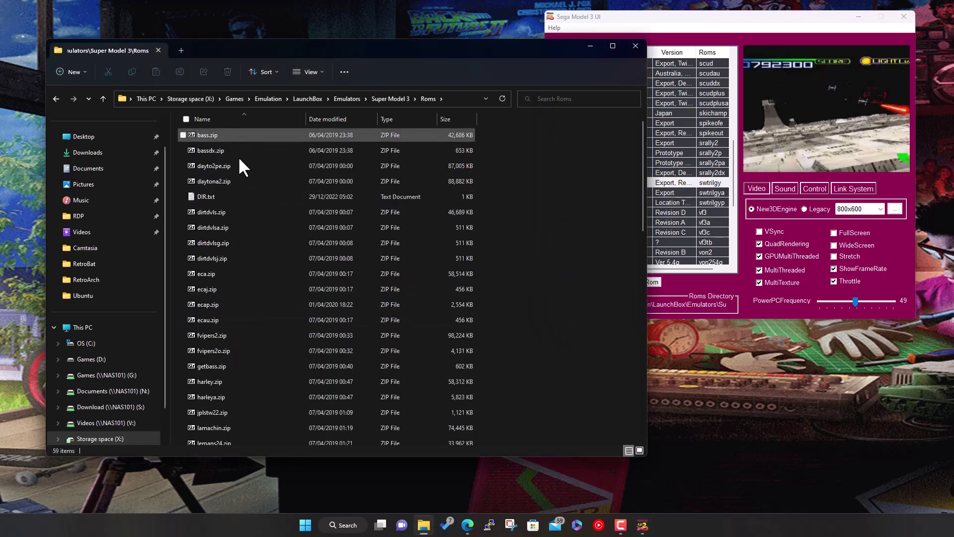
{"action": "scroll", "coordinate": [271, 329], "scroll_direction": "up", "scroll_amount": 2}
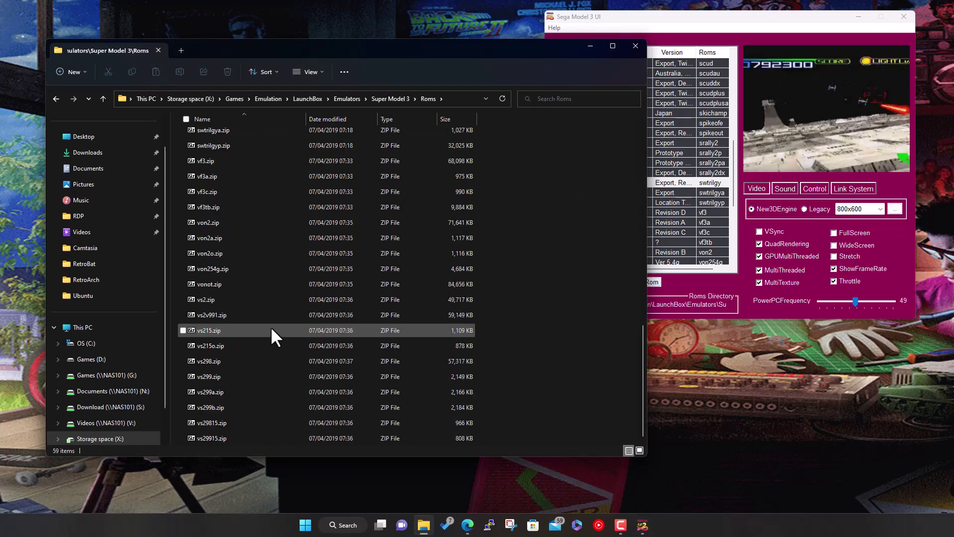
{"action": "left_click", "coordinate": [390, 98]}
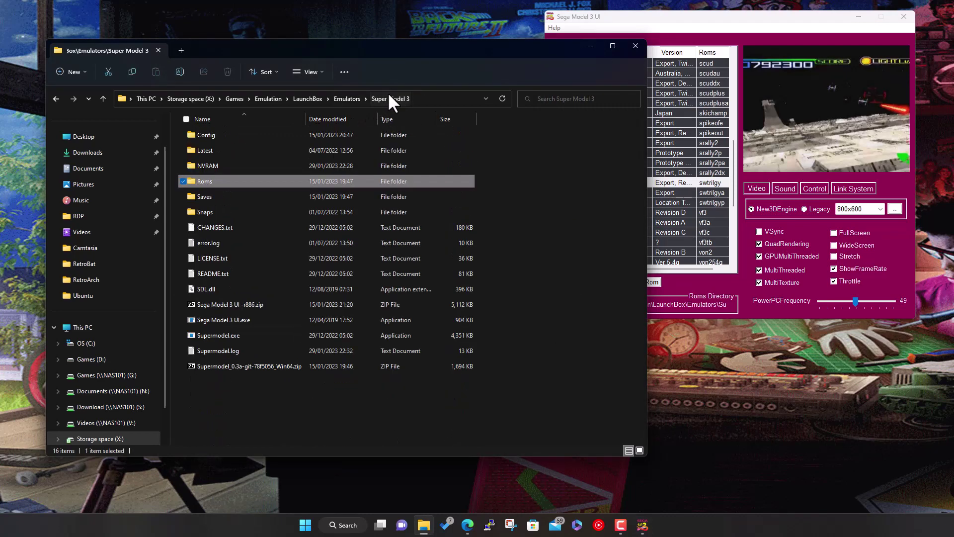
{"action": "left_click", "coordinate": [213, 319]}
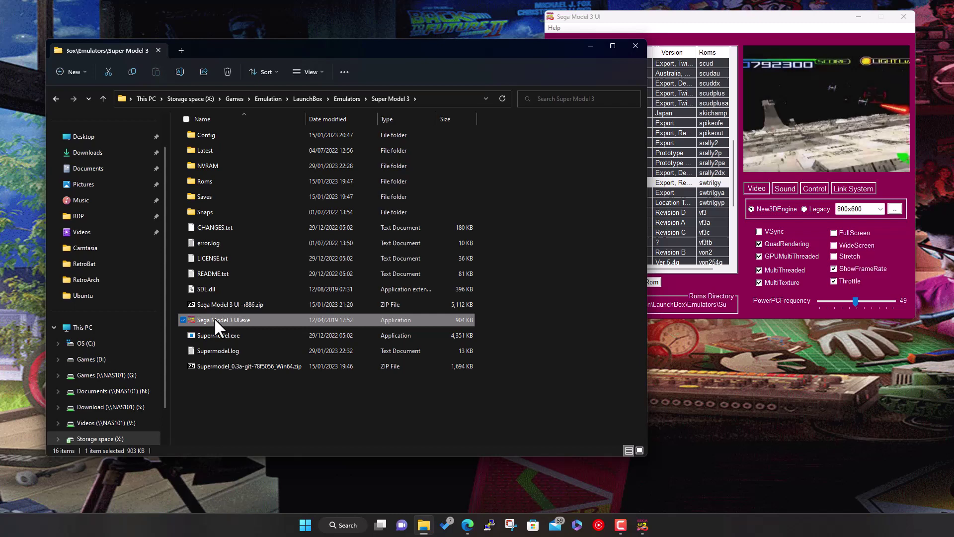
{"action": "left_click", "coordinate": [812, 17]}
{"action": "scroll", "coordinate": [614, 153], "scroll_direction": "up", "scroll_amount": 10}
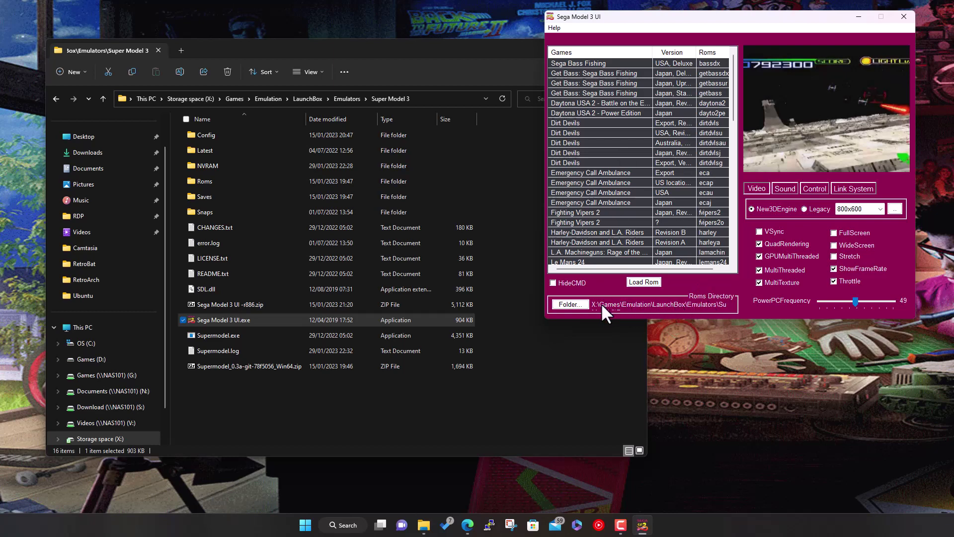
{"action": "left_click", "coordinate": [574, 302]}
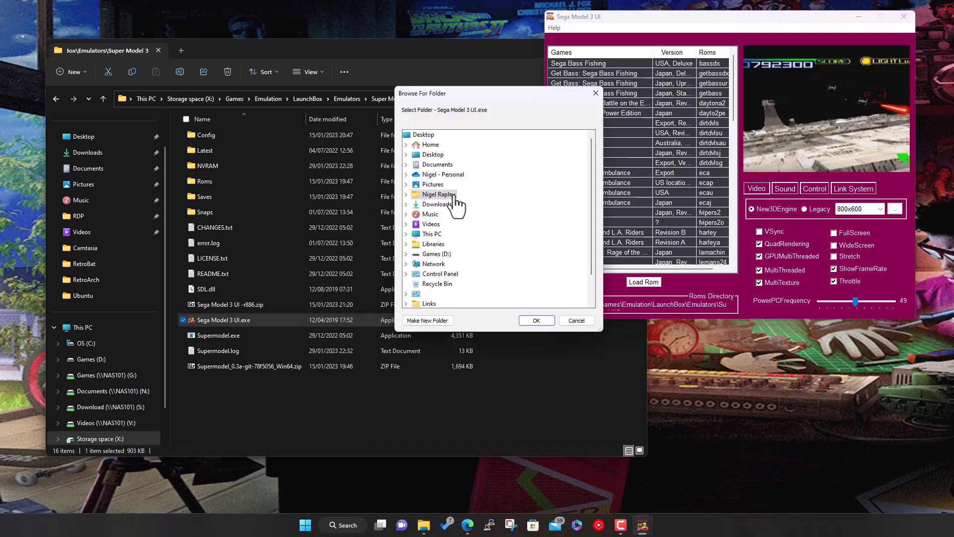
{"action": "left_click", "coordinate": [577, 320]}
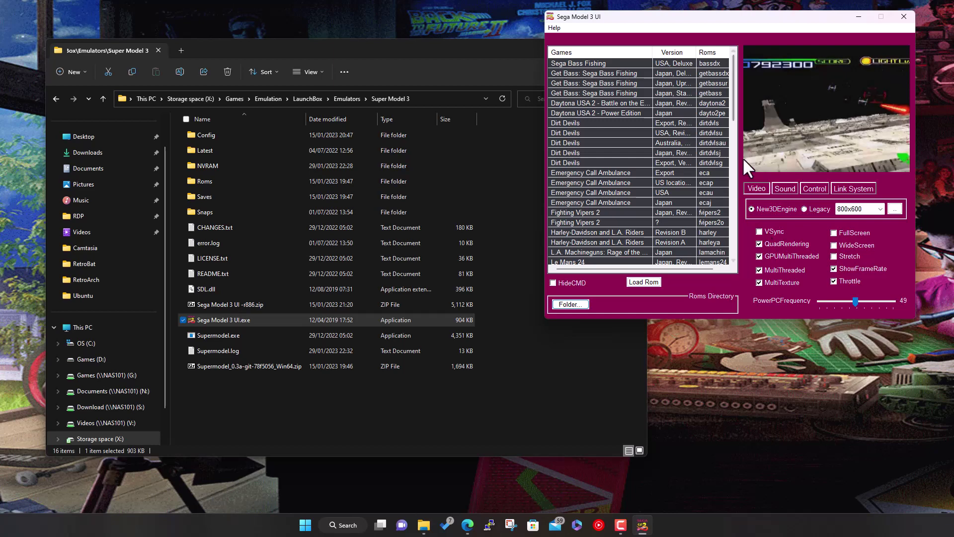
Select the Star Wars Trilogy Arcade entry with ROM swtrilgy in the games list and check the video resolution choices
{"action": "scroll", "coordinate": [647, 198], "scroll_direction": "down", "scroll_amount": 8}
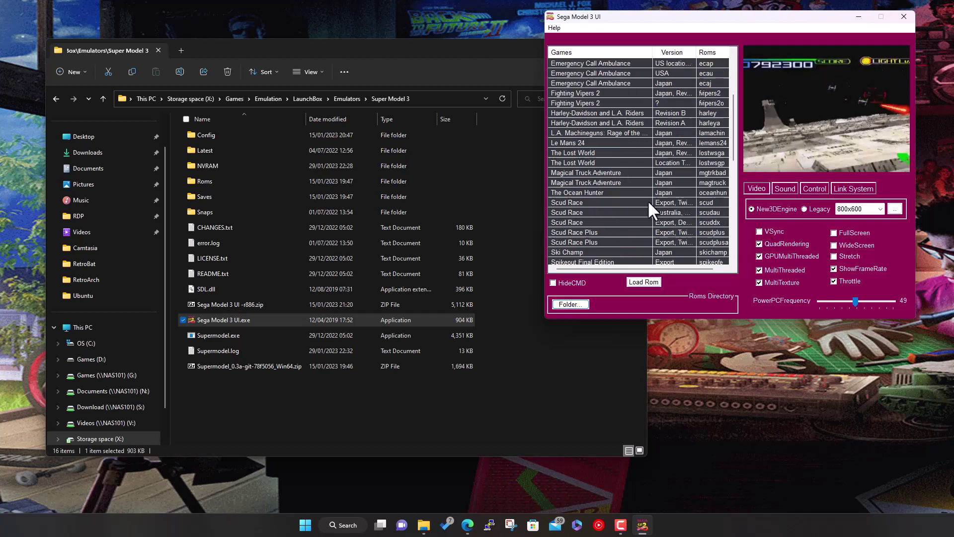
{"action": "left_click", "coordinate": [592, 201]}
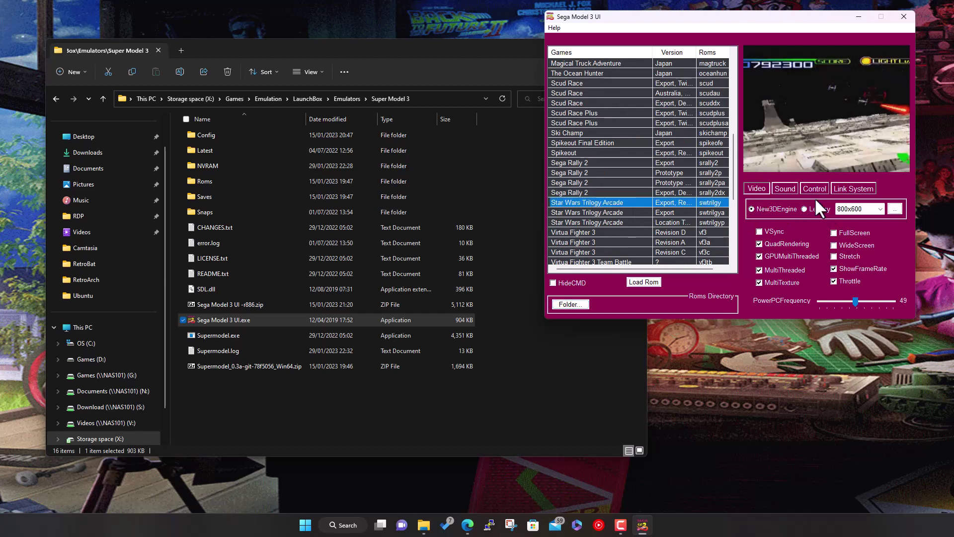
{"action": "left_click", "coordinate": [881, 208]}
{"action": "left_click", "coordinate": [881, 207]}
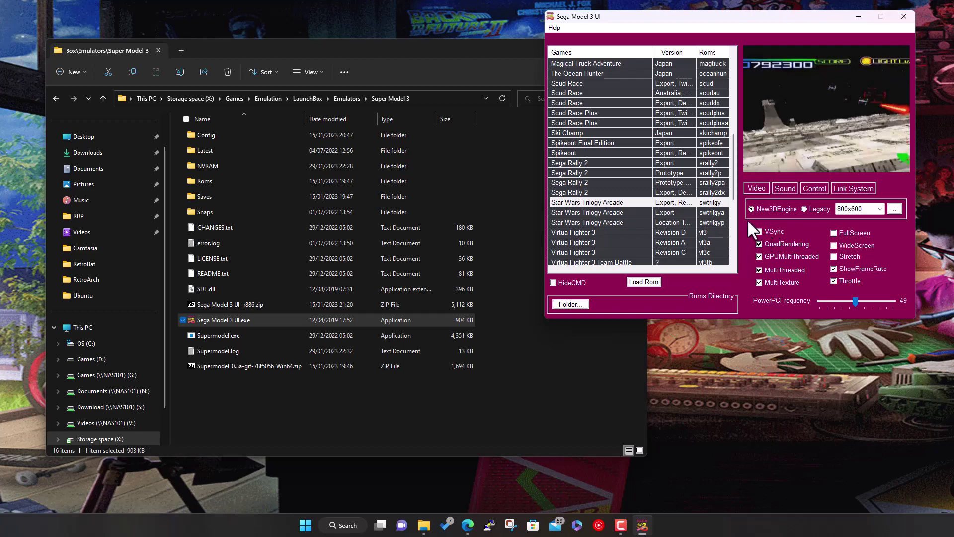
Review the emulator's sound, control and link system settings, including the input system choices, and return to the video settings
{"action": "left_click", "coordinate": [785, 189]}
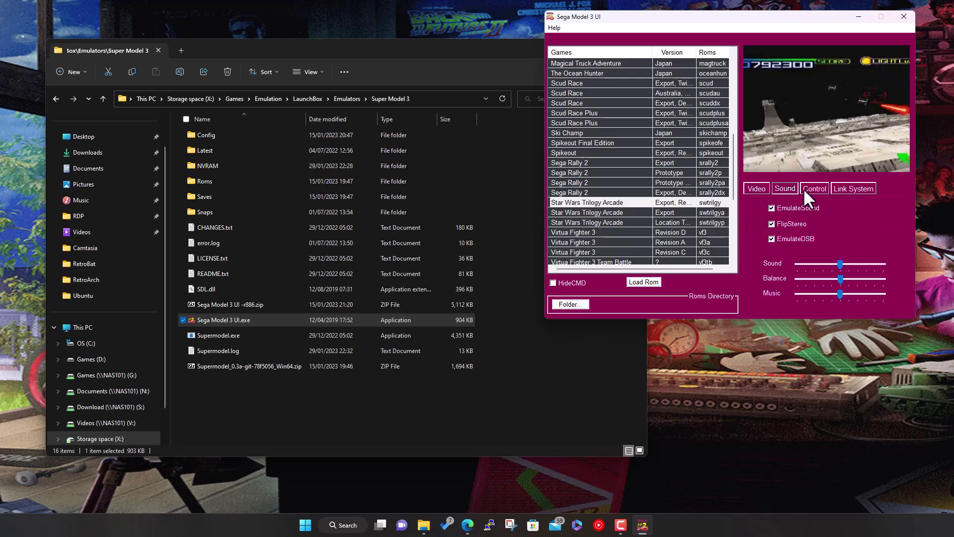
{"action": "left_click", "coordinate": [820, 189]}
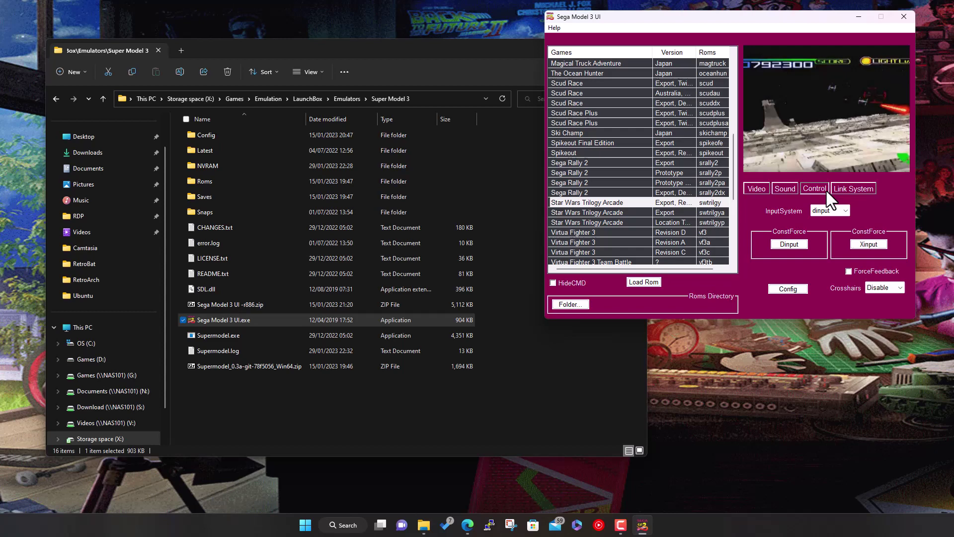
{"action": "left_click", "coordinate": [847, 210]}
{"action": "left_click", "coordinate": [863, 187]}
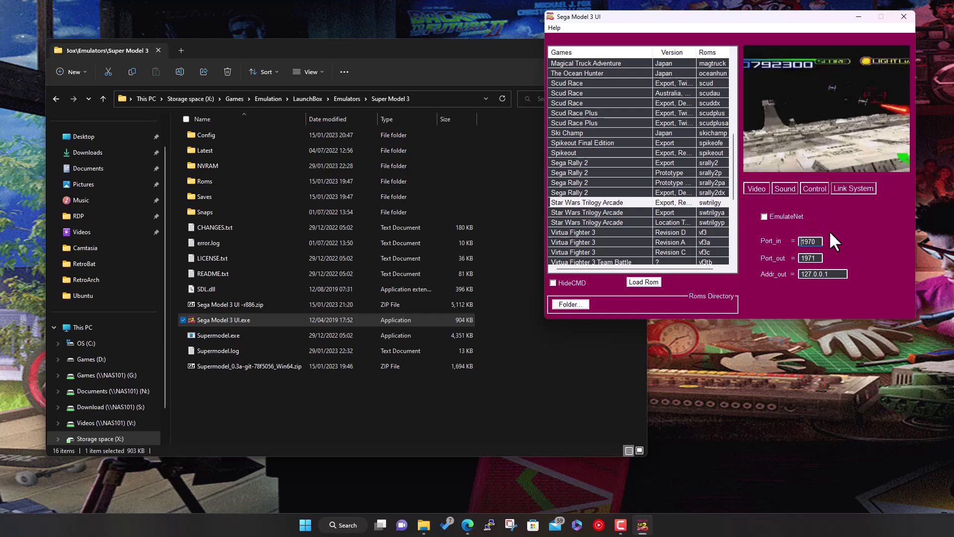
{"action": "left_click", "coordinate": [818, 186]}
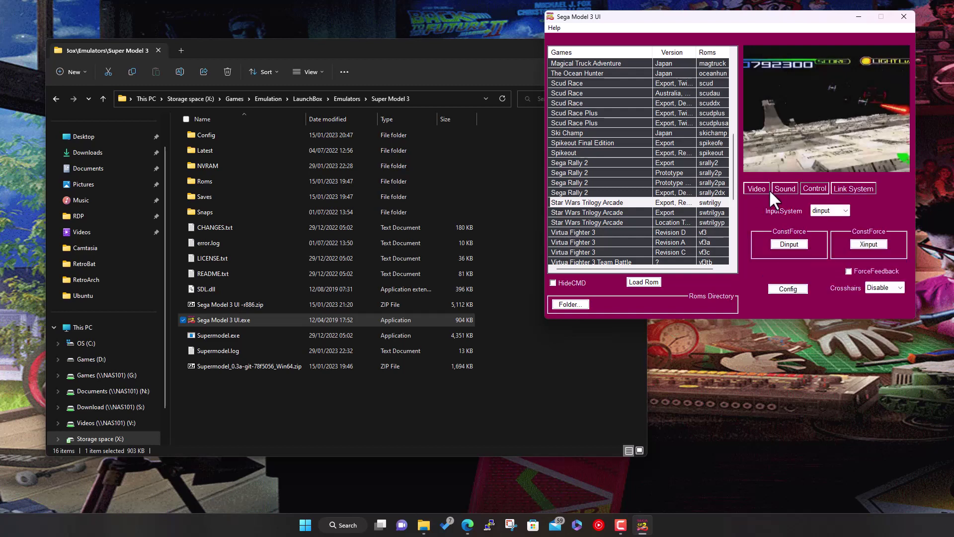
{"action": "left_click", "coordinate": [758, 188]}
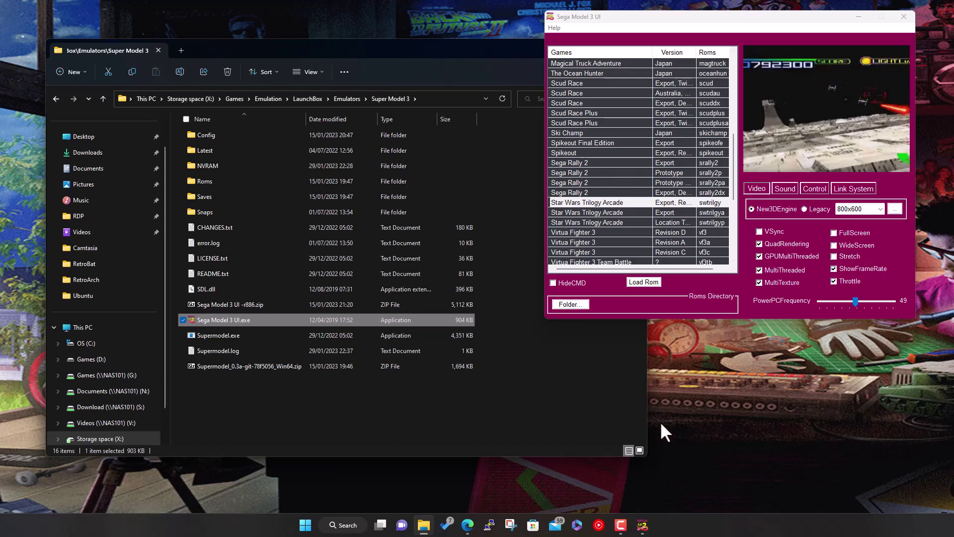
{"action": "left_click", "coordinate": [642, 525]}
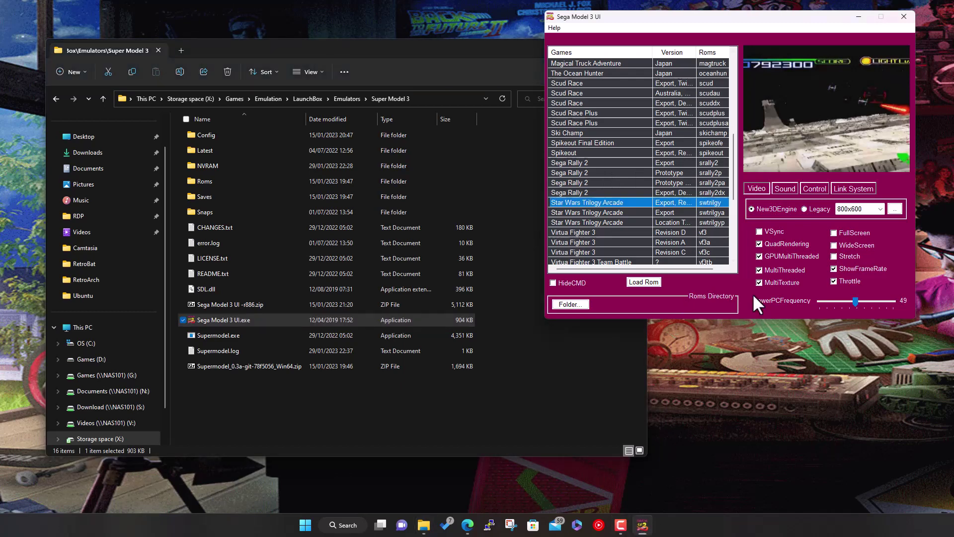
{"action": "mouse_move", "coordinate": [620, 525]}
{"action": "left_click", "coordinate": [620, 525]}
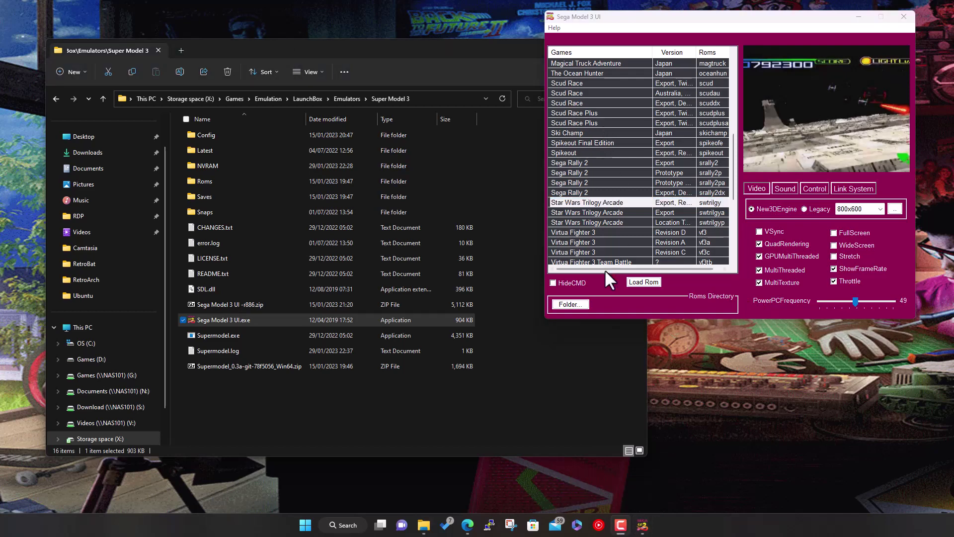
Start choosing the ROMs directory and browse to Games\Emulation\LaunchBox on the Storage space (X:) drive
{"action": "left_click", "coordinate": [582, 305]}
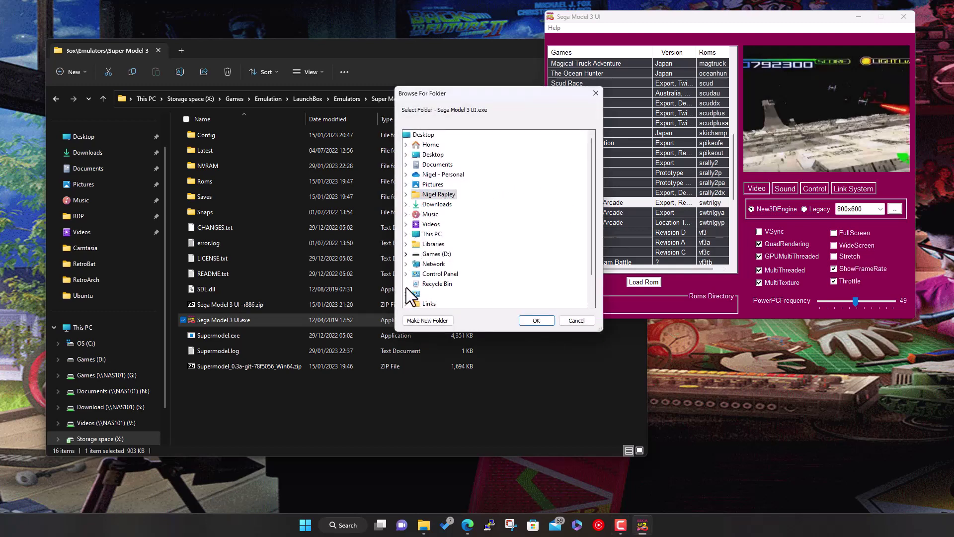
{"action": "scroll", "coordinate": [407, 273], "scroll_direction": "down", "scroll_amount": 1}
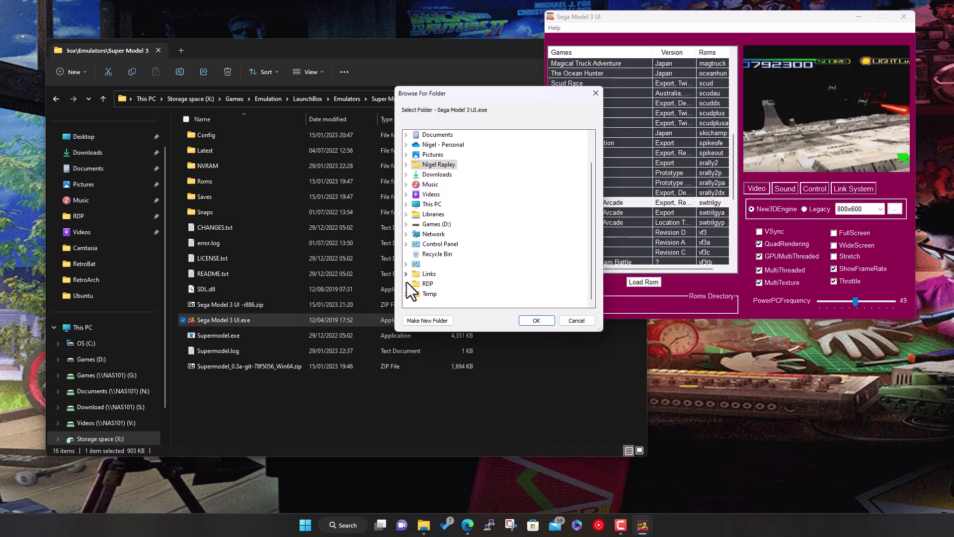
{"action": "left_click", "coordinate": [406, 204]}
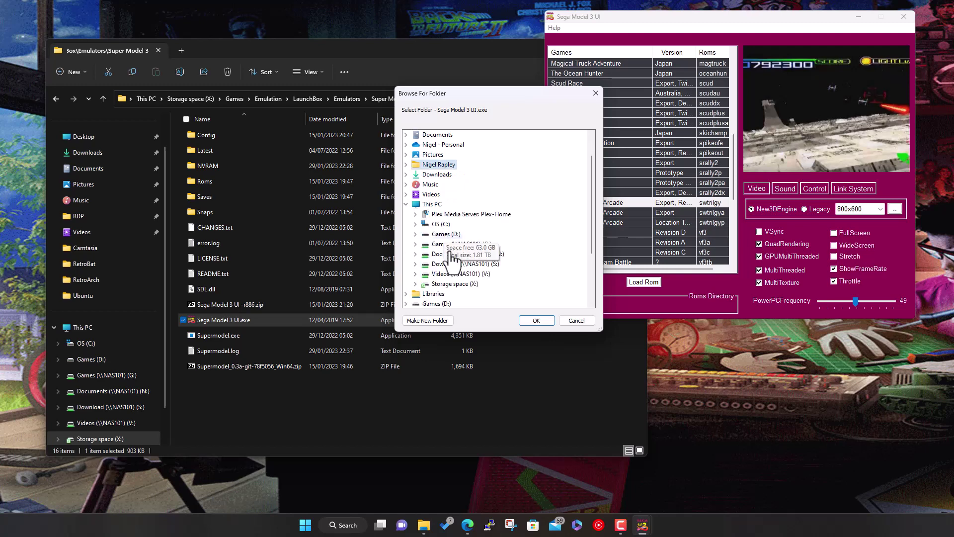
{"action": "left_click", "coordinate": [451, 284]}
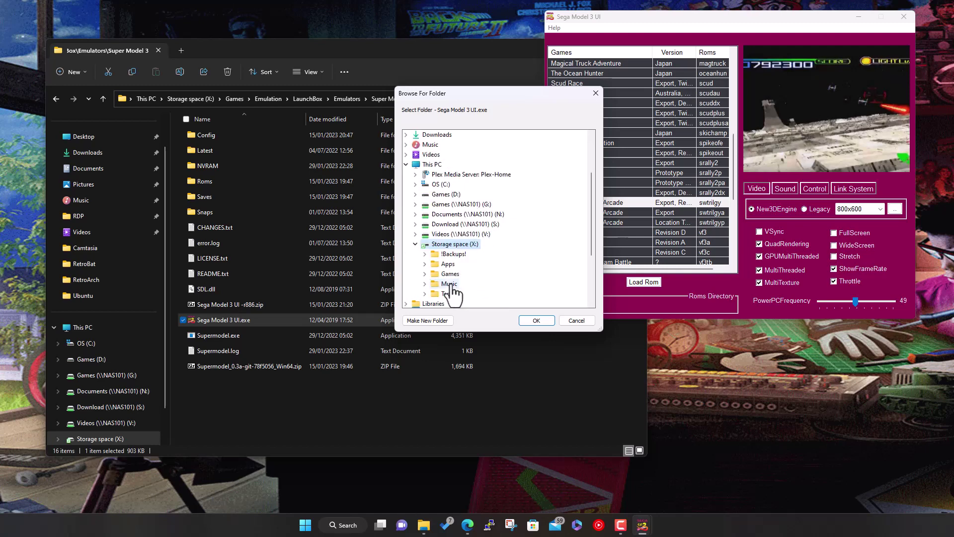
{"action": "left_click", "coordinate": [451, 274]}
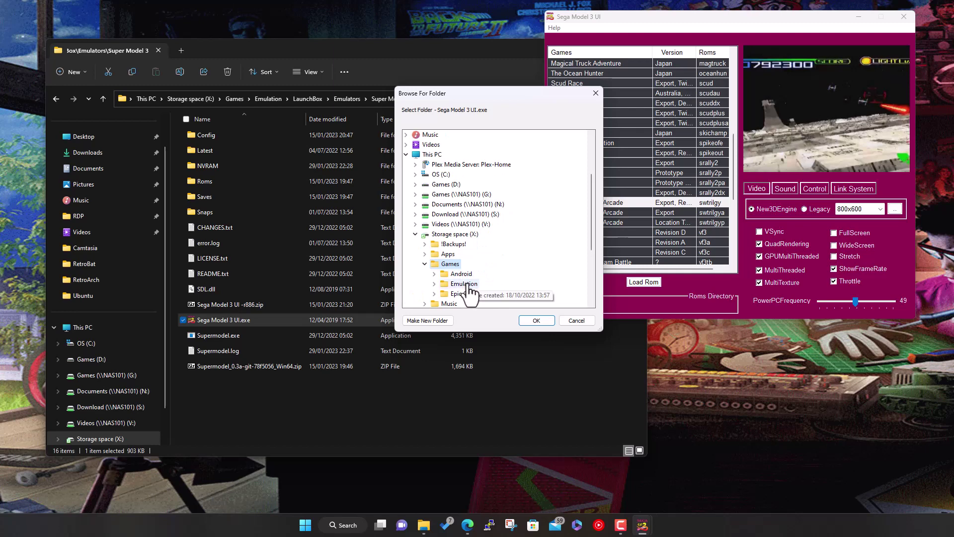
{"action": "left_click", "coordinate": [466, 284]}
{"action": "left_click", "coordinate": [466, 286]}
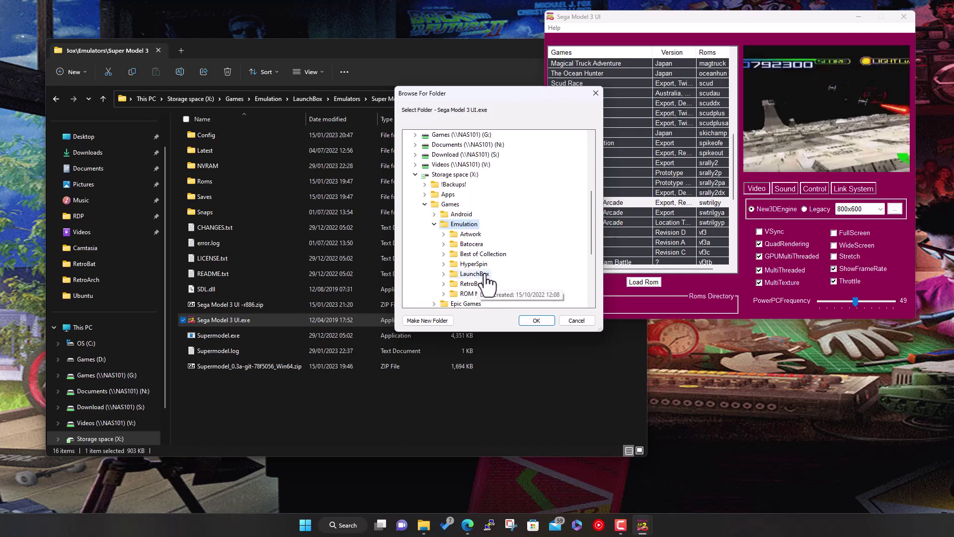
{"action": "left_click", "coordinate": [476, 274]}
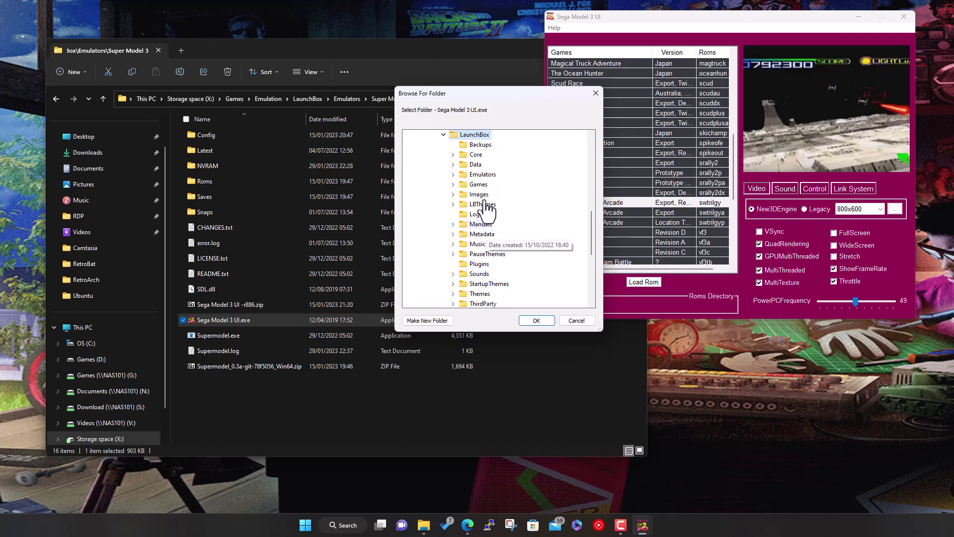
{"action": "left_click", "coordinate": [479, 184]}
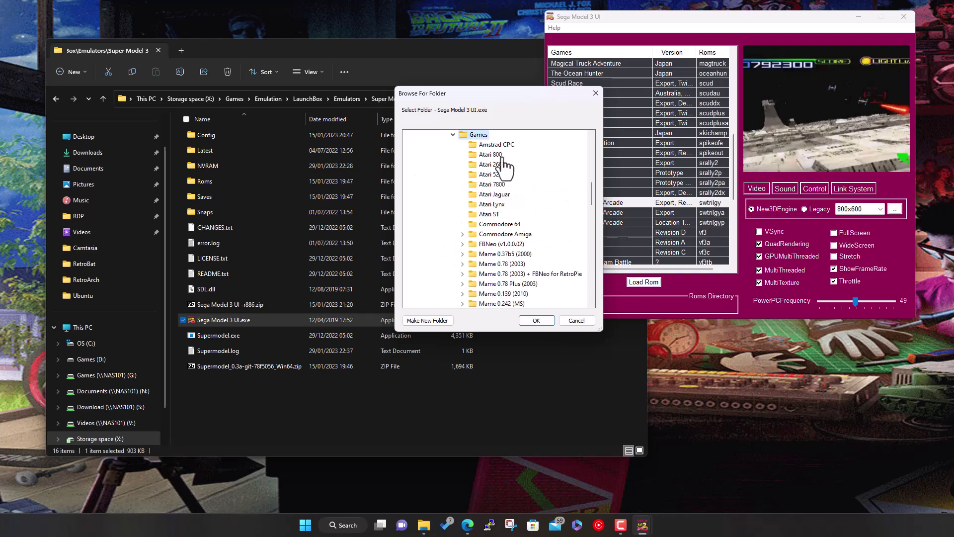
{"action": "scroll", "coordinate": [522, 258], "scroll_direction": "down", "scroll_amount": 15}
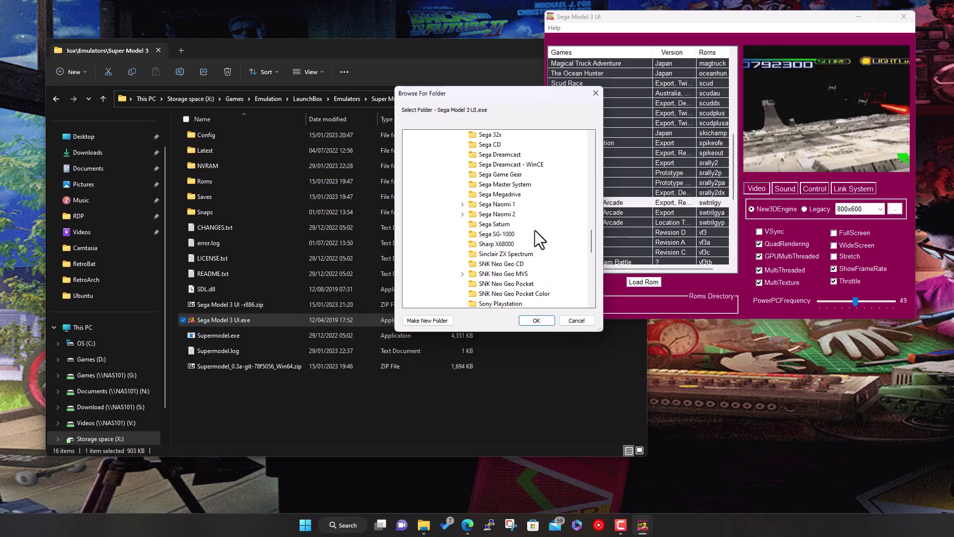
{"action": "scroll", "coordinate": [538, 263], "scroll_direction": "down", "scroll_amount": 3}
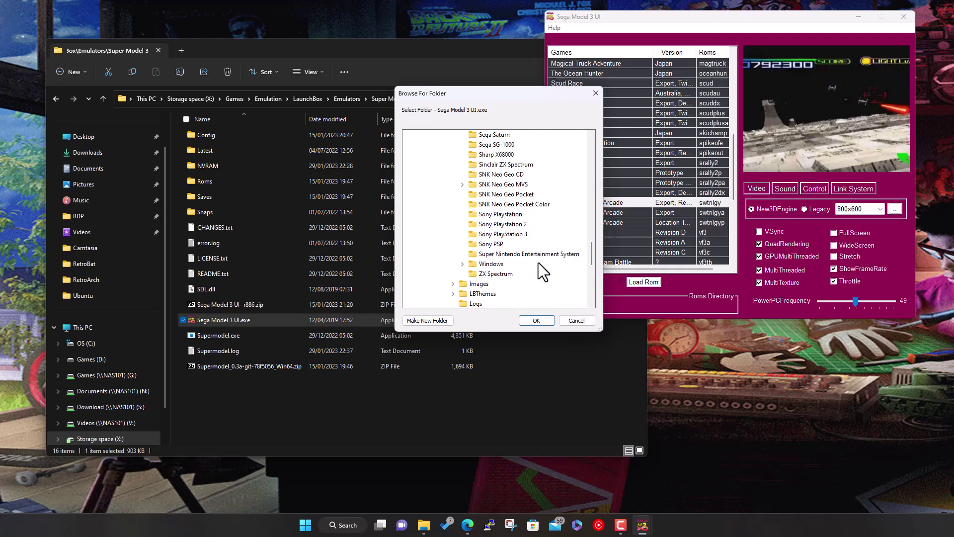
{"action": "scroll", "coordinate": [538, 263], "scroll_direction": "up", "scroll_amount": 15}
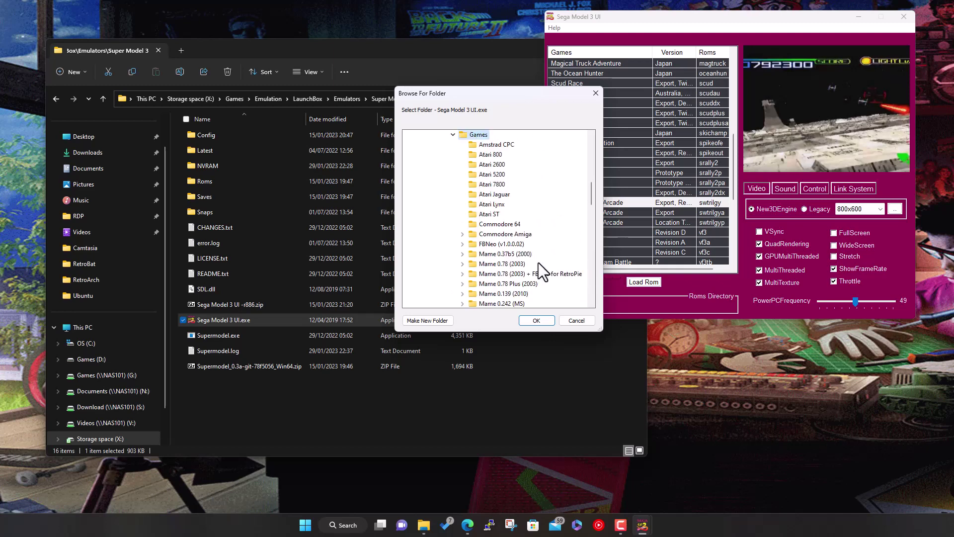
{"action": "scroll", "coordinate": [514, 260], "scroll_direction": "down", "scroll_amount": 2}
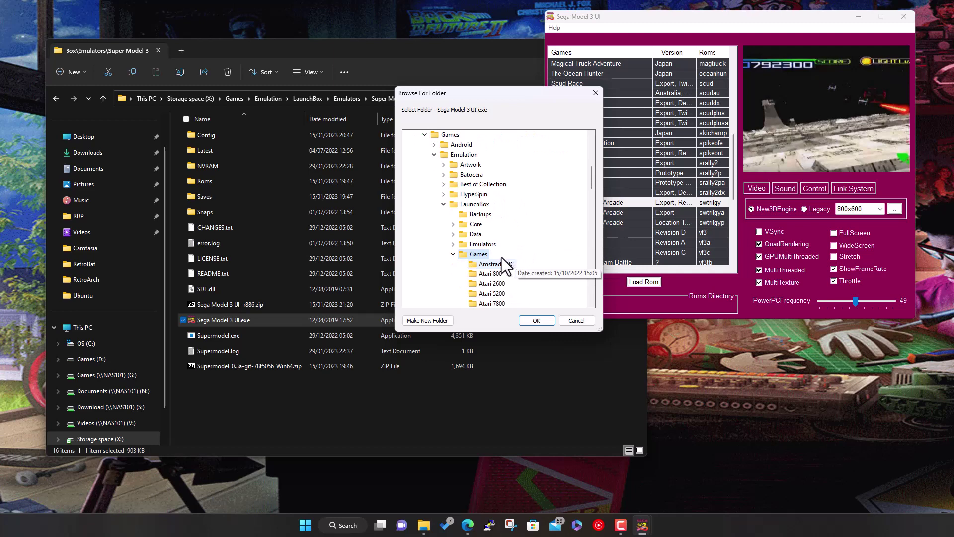
Set the ROMs directory to the Emulators\Super Model 3\Roms folder inside LaunchBox
{"action": "left_click", "coordinate": [482, 244]}
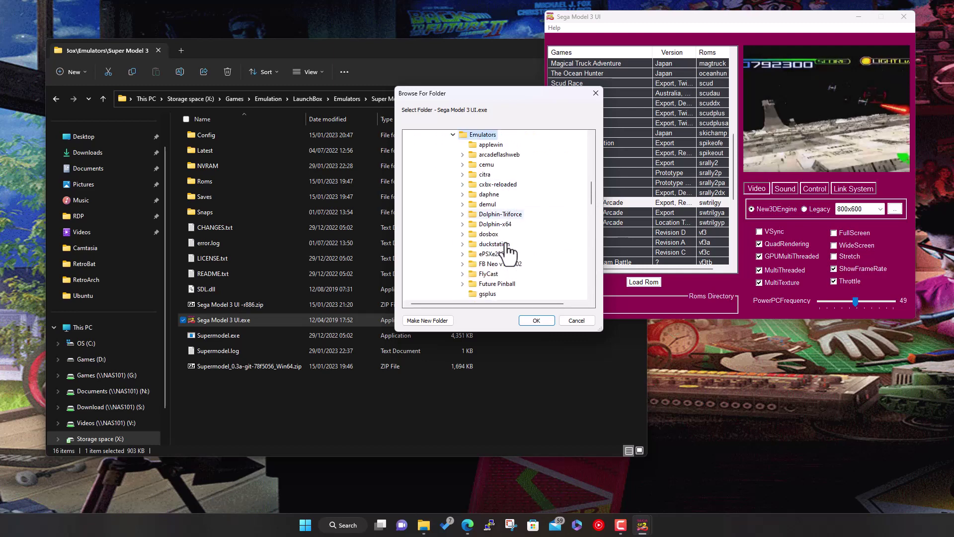
{"action": "scroll", "coordinate": [505, 245], "scroll_direction": "down", "scroll_amount": 1}
{"action": "scroll", "coordinate": [505, 245], "scroll_direction": "down", "scroll_amount": 7}
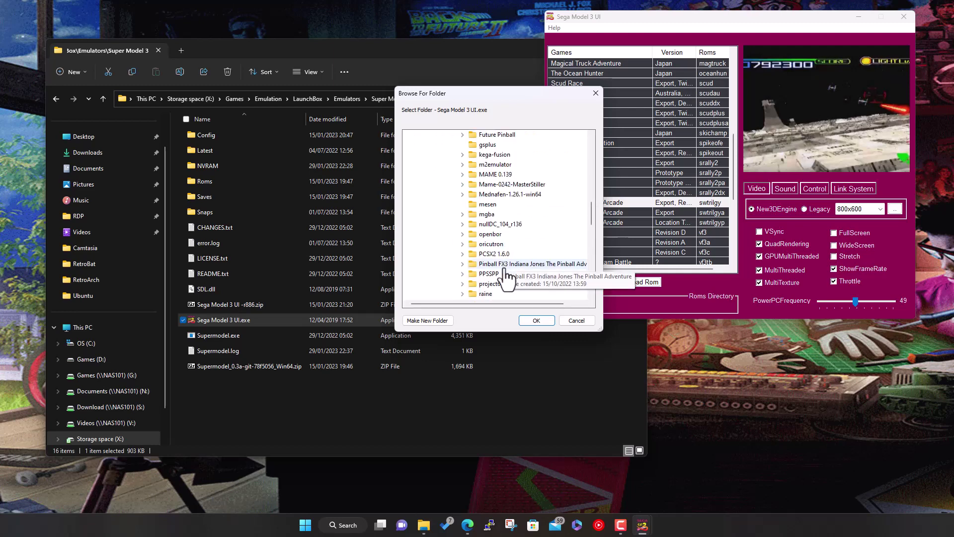
{"action": "scroll", "coordinate": [507, 273], "scroll_direction": "down", "scroll_amount": 3}
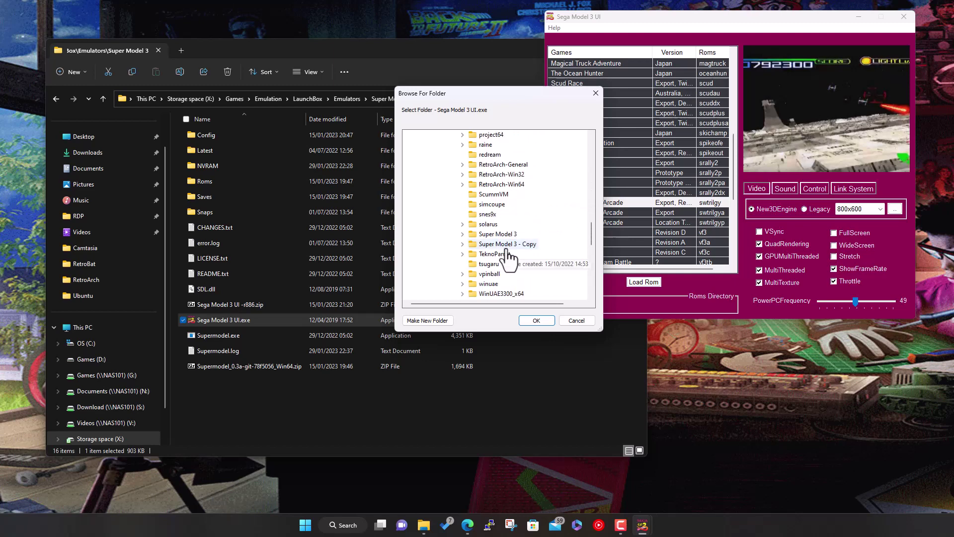
{"action": "left_click", "coordinate": [503, 237]}
{"action": "left_click", "coordinate": [496, 274]}
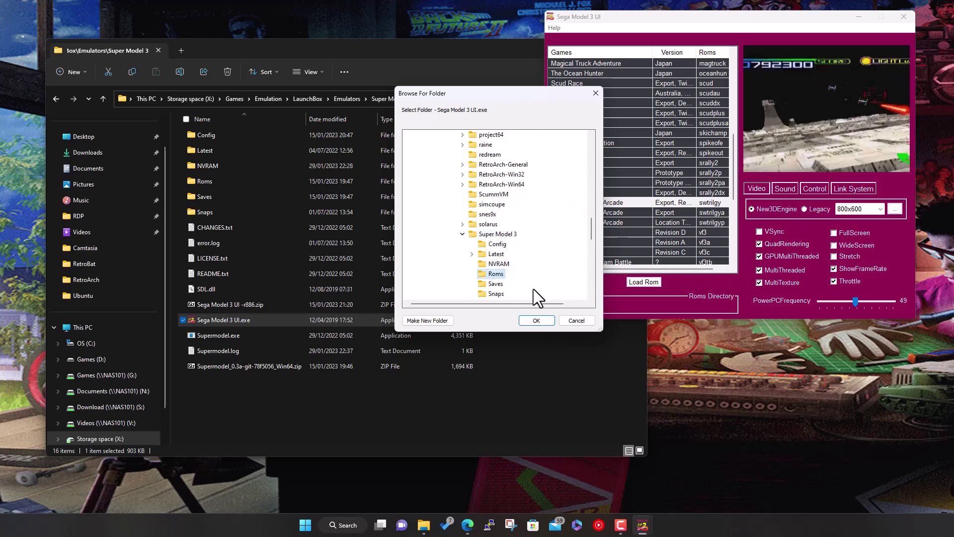
{"action": "left_click", "coordinate": [536, 320]}
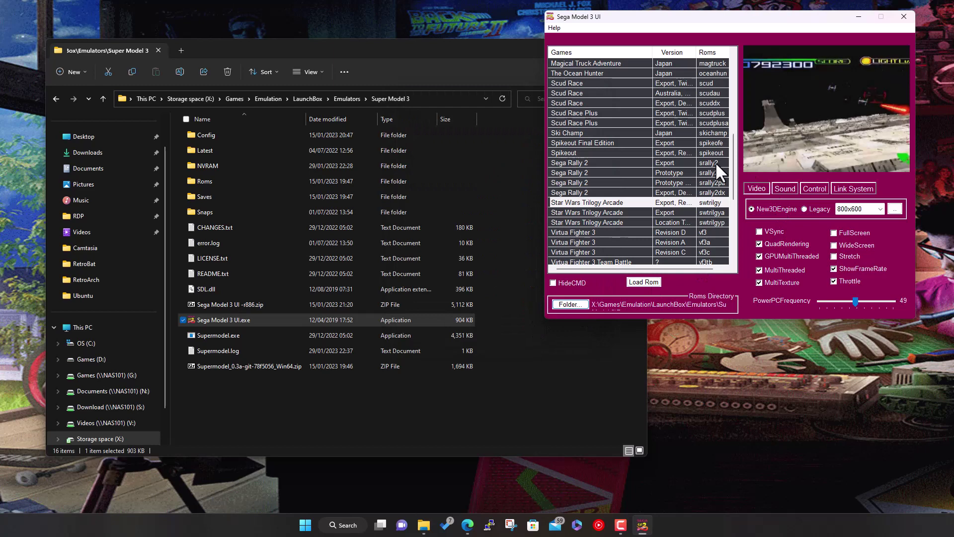
Launch Star Wars Trilogy Arcade with ROM swtrilgy, choose the Yavin stage, and close the game window
{"action": "double_click", "coordinate": [625, 201]}
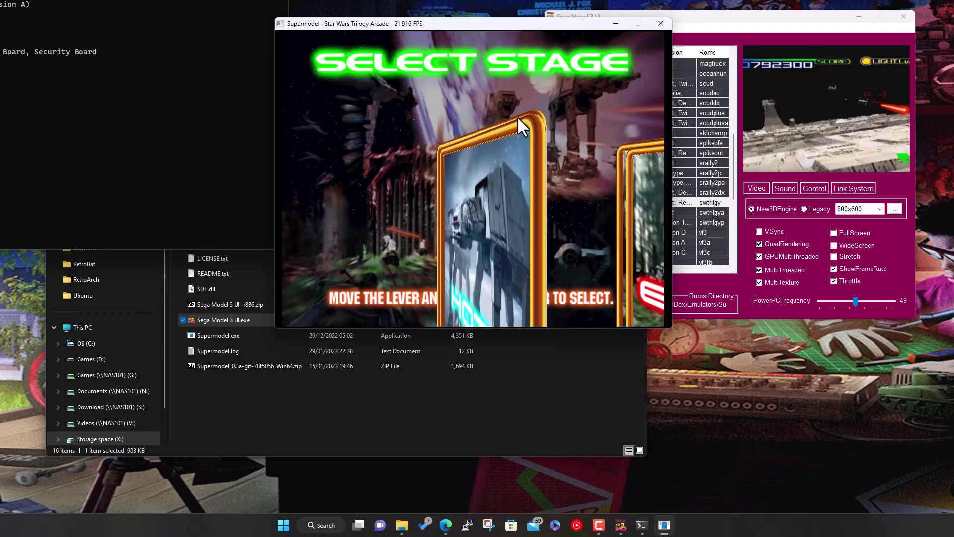
{"action": "mouse_move", "coordinate": [583, 170]}
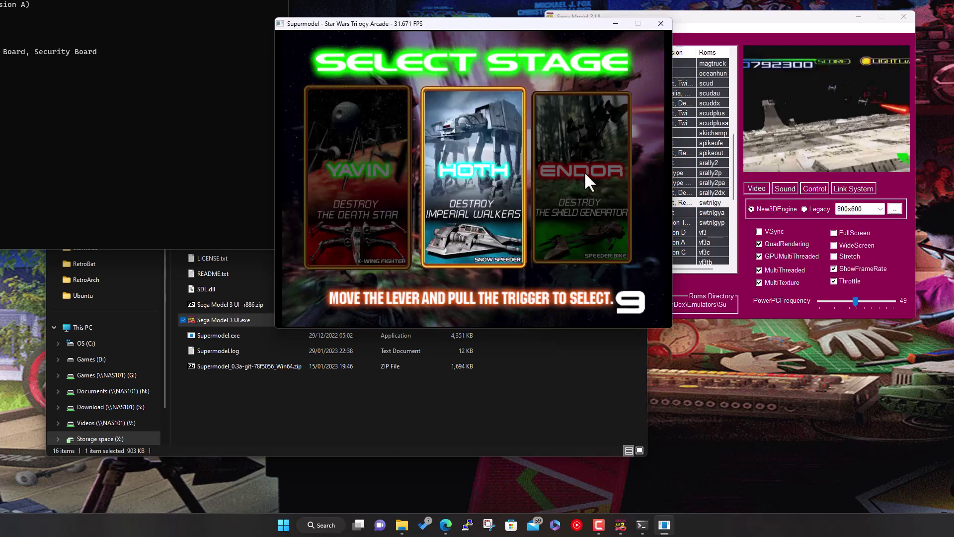
{"action": "mouse_move", "coordinate": [365, 167]}
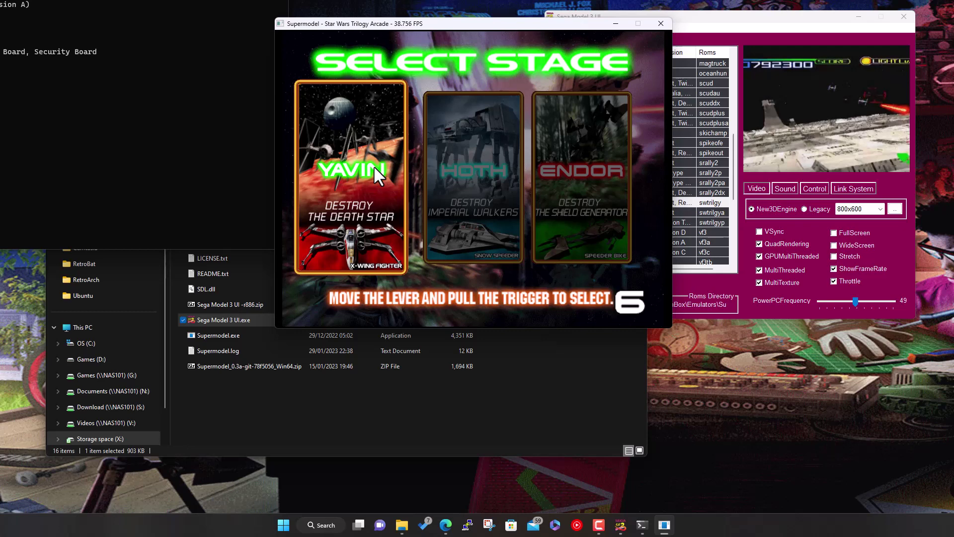
{"action": "left_click", "coordinate": [374, 165]}
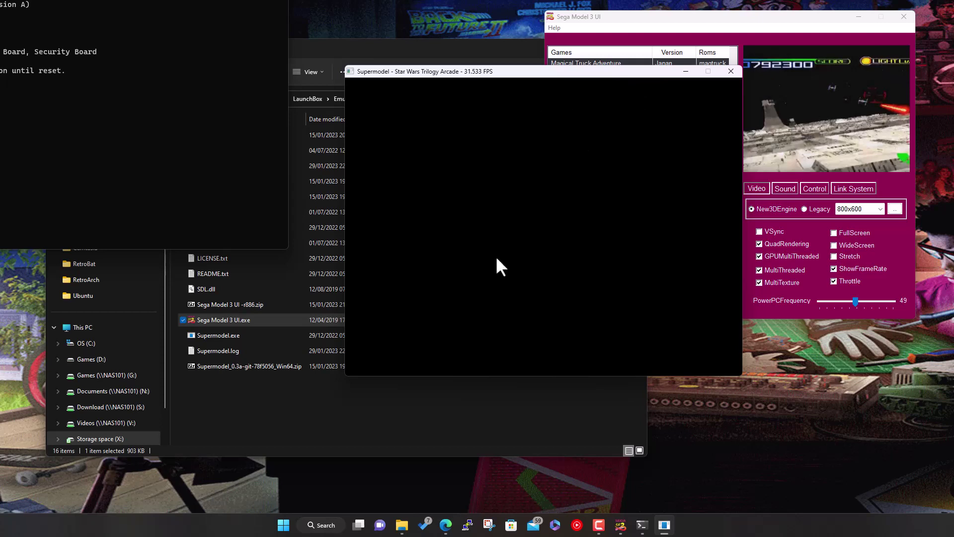
{"action": "left_click", "coordinate": [730, 72]}
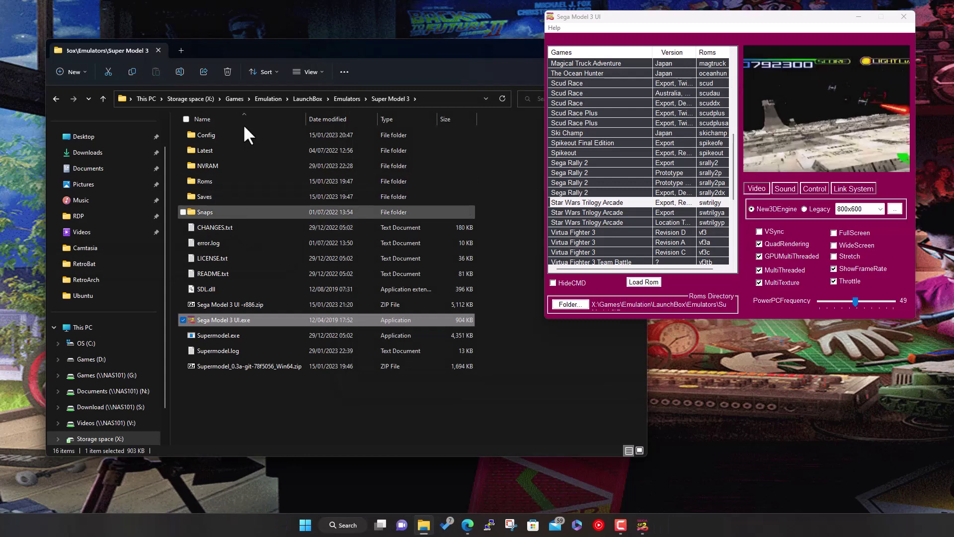
Delete swtrilgy.nv from the NVRAM folder and return to the Super Model 3 folder
{"action": "double_click", "coordinate": [219, 163]}
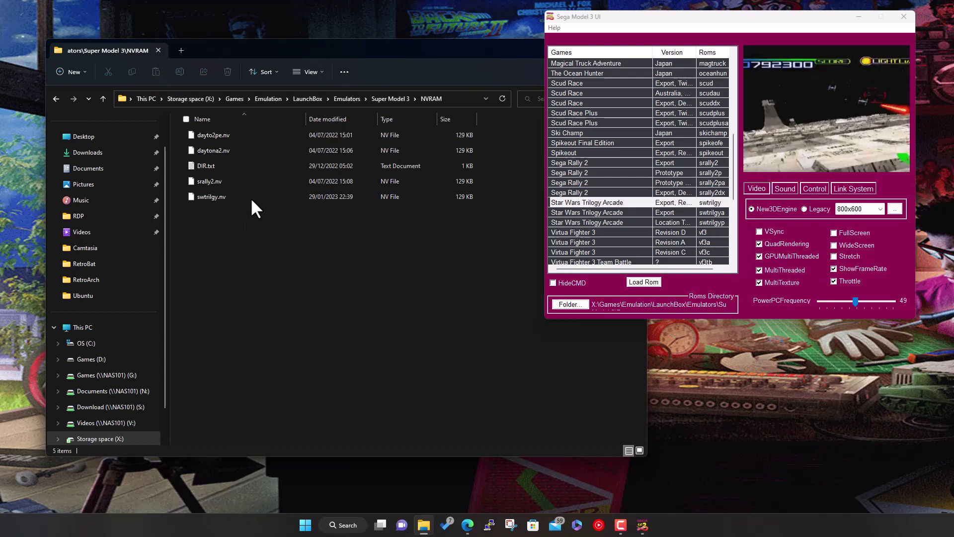
{"action": "left_click", "coordinate": [219, 197]}
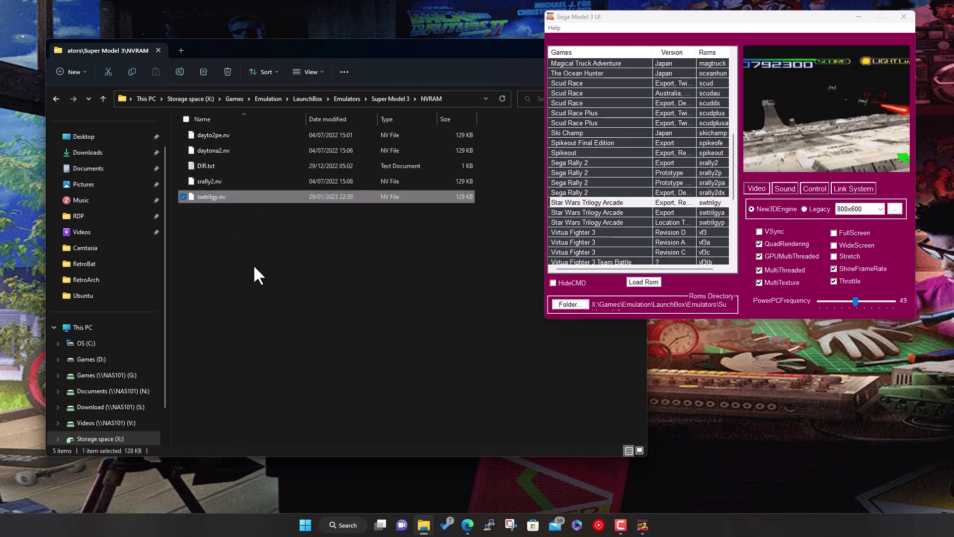
{"action": "key", "text": "Delete"}
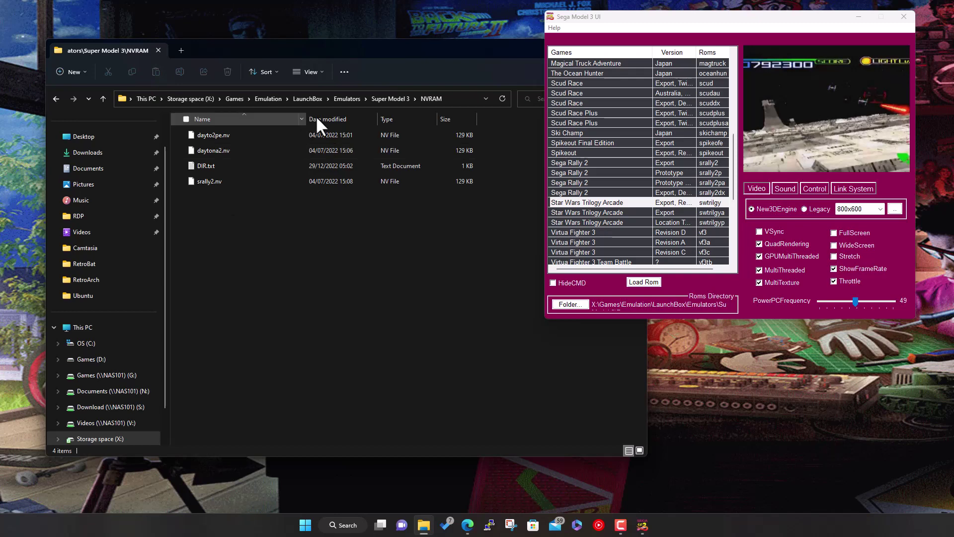
{"action": "left_click", "coordinate": [391, 99]}
Launch Star Wars Trilogy Arcade again and open Game Assignments in its test menu
{"action": "double_click", "coordinate": [631, 202]}
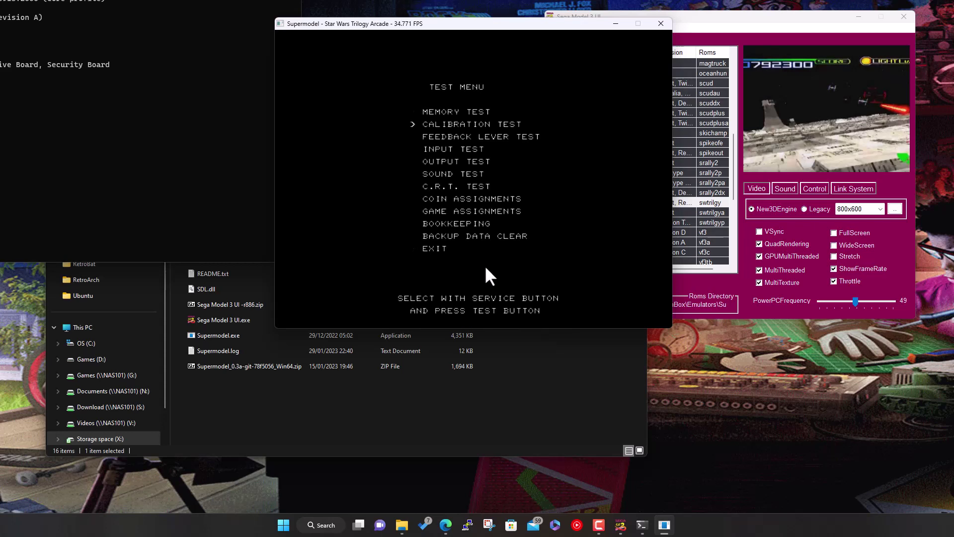
{"action": "key", "text": "3"}
{"action": "key", "text": "3"}
{"action": "key", "text": "3"}
{"action": "key", "text": "3"}
{"action": "key", "text": "3"}
{"action": "key", "text": "3"}
{"action": "key", "text": "3"}
{"action": "key", "text": "4"}
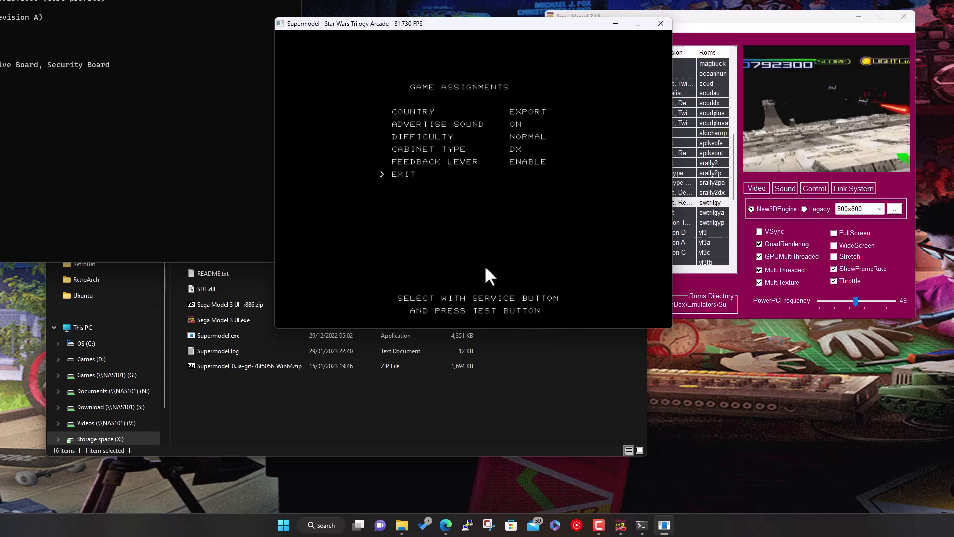
Disable the feedback lever in Game Assignments and exit to the test menu
{"action": "key", "text": "3"}
{"action": "key", "text": "4"}
{"action": "key", "text": "3"}
{"action": "key", "text": "4"}
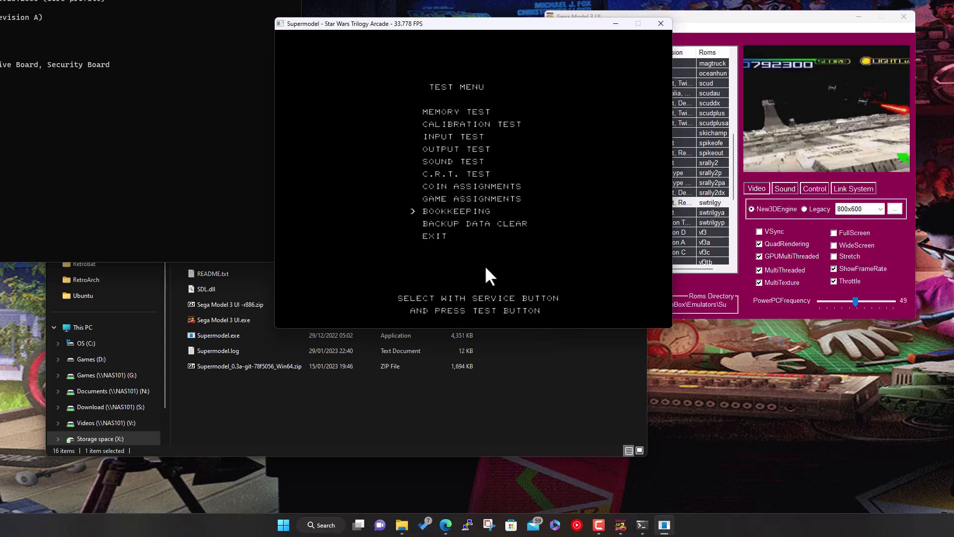
Move through the test menu to Coin Assignments and open it
{"action": "key", "text": "3"}
{"action": "key", "text": "3"}
{"action": "key", "text": "3"}
{"action": "key", "text": "3"}
{"action": "key", "text": "3"}
{"action": "key", "text": "3"}
{"action": "key", "text": "3"}
{"action": "key", "text": "3"}
{"action": "key", "text": "3"}
{"action": "key", "text": "4"}
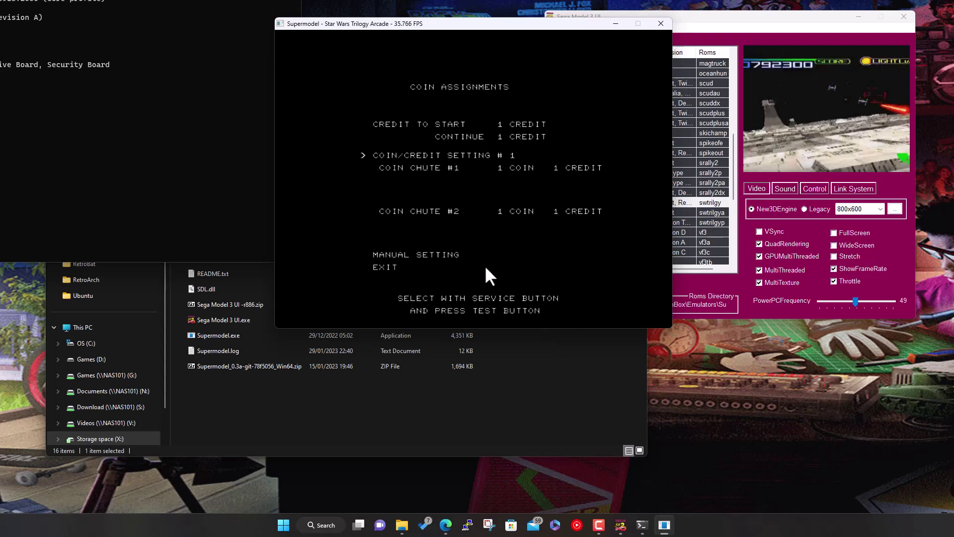
Set the coin/credit setting to #27, Free Play, and exit Coin Assignments
{"action": "key", "text": "4"}
{"action": "key", "text": "4"}
{"action": "key", "text": "4"}
{"action": "key", "text": "4"}
{"action": "key", "text": "4"}
{"action": "key", "text": "4"}
{"action": "key", "text": "4"}
{"action": "key", "text": "4"}
{"action": "key", "text": "4"}
{"action": "key", "text": "4"}
{"action": "key", "text": "4"}
{"action": "key", "text": "4"}
{"action": "key", "text": "4"}
{"action": "key", "text": "4"}
{"action": "key", "text": "4"}
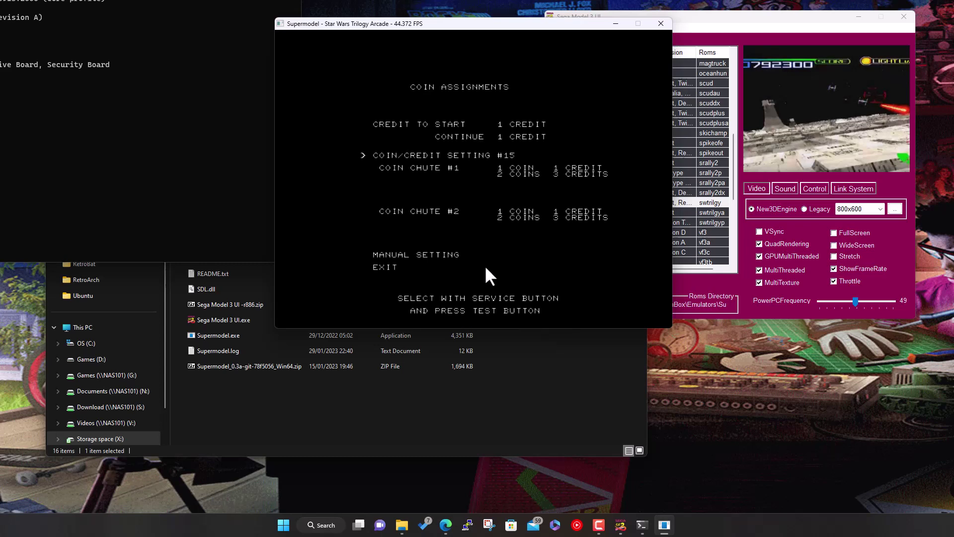
{"action": "key", "text": "4"}
{"action": "key", "text": "4"}
{"action": "key", "text": "4"}
{"action": "key", "text": "4"}
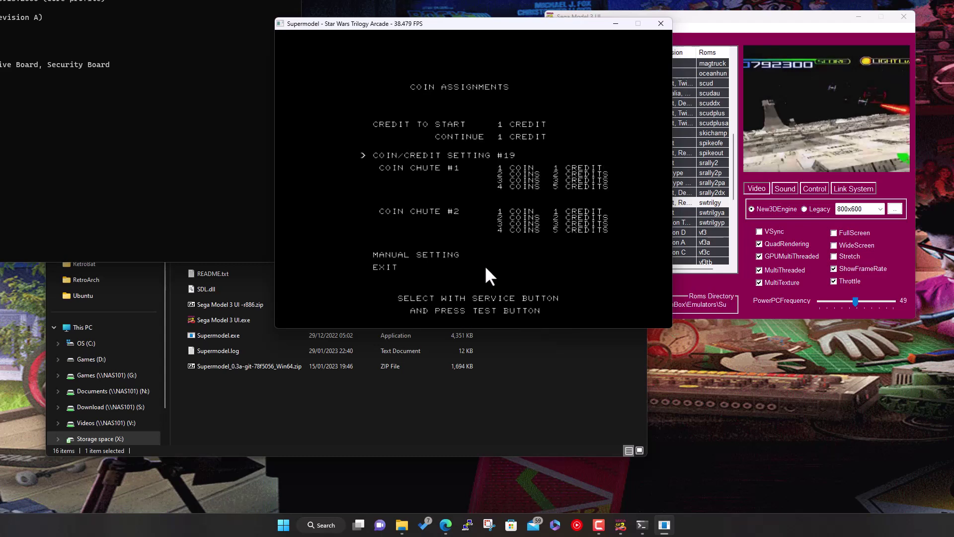
{"action": "key", "text": "4"}
{"action": "key", "text": "4"}
{"action": "key", "text": "4"}
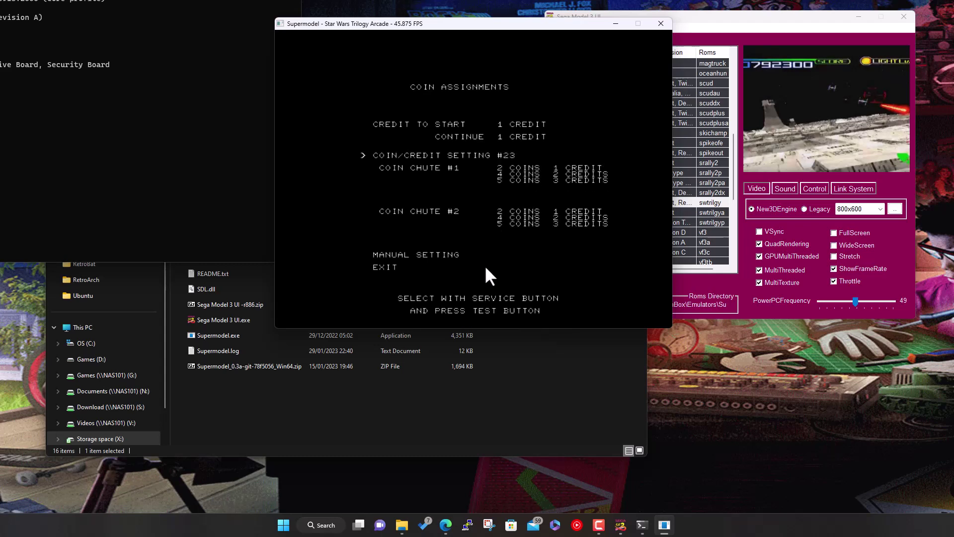
{"action": "key", "text": "4"}
{"action": "key", "text": "4"}
{"action": "key", "text": "4"}
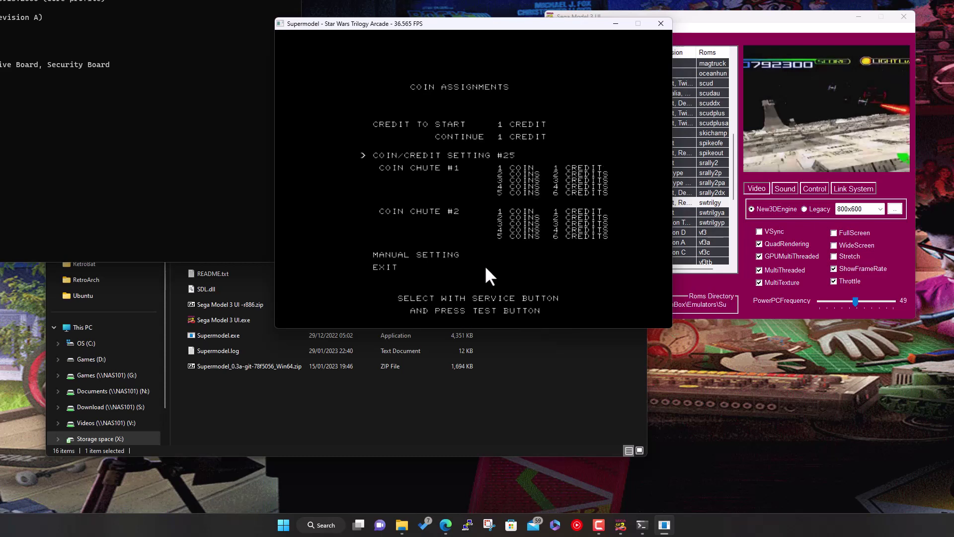
{"action": "key", "text": "4"}
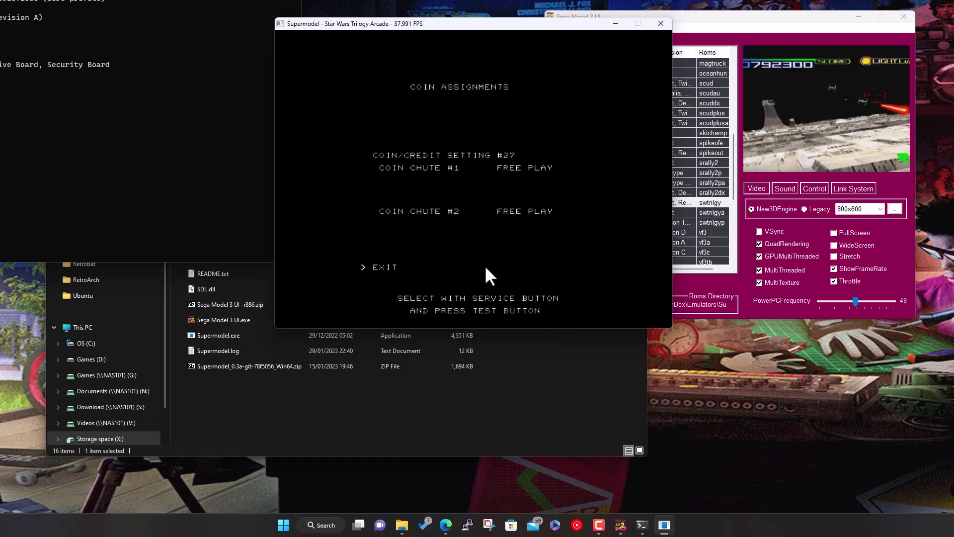
{"action": "key", "text": "6"}
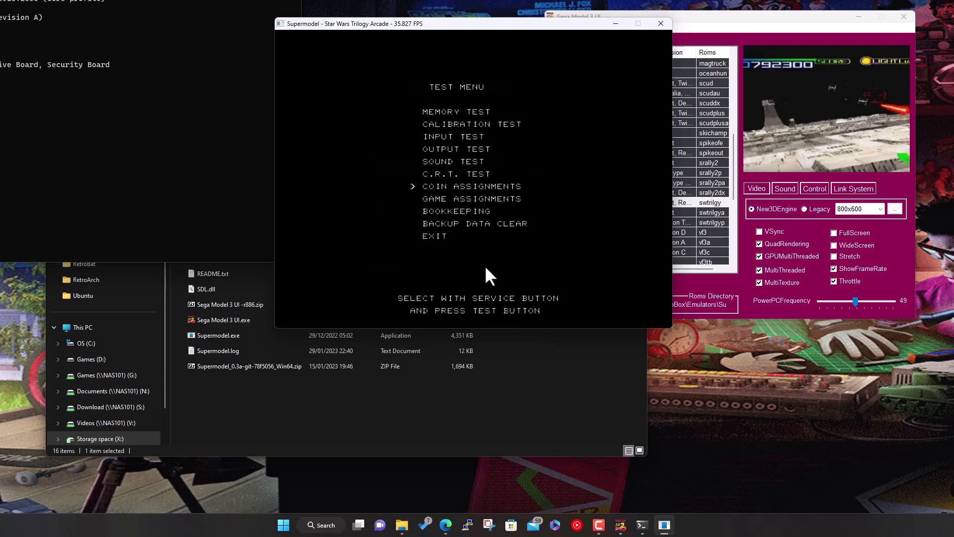
Exit the test menu and start the Yavin stage
{"action": "key", "text": "5"}
{"action": "key", "text": "5"}
{"action": "key", "text": "5"}
{"action": "key", "text": "5"}
{"action": "key", "text": "6"}
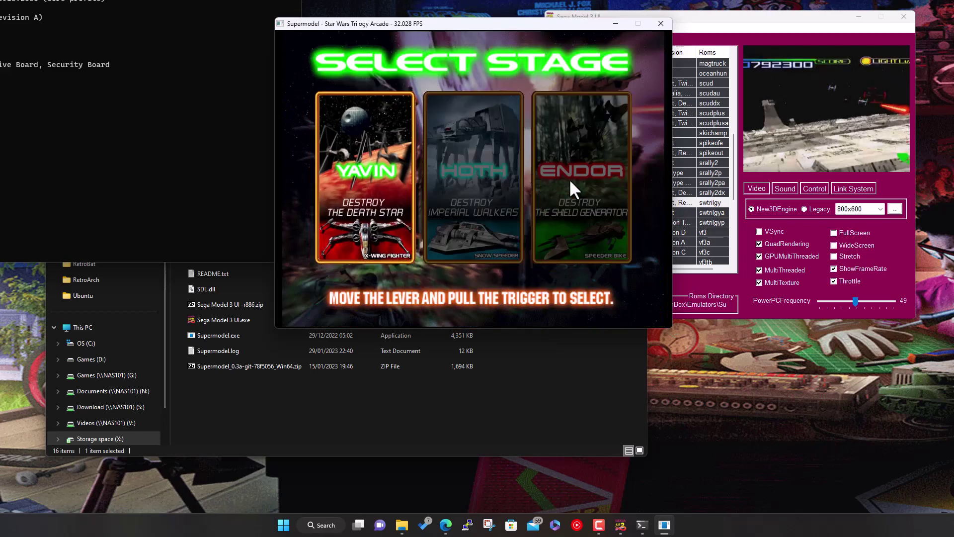
{"action": "left_click", "coordinate": [359, 177]}
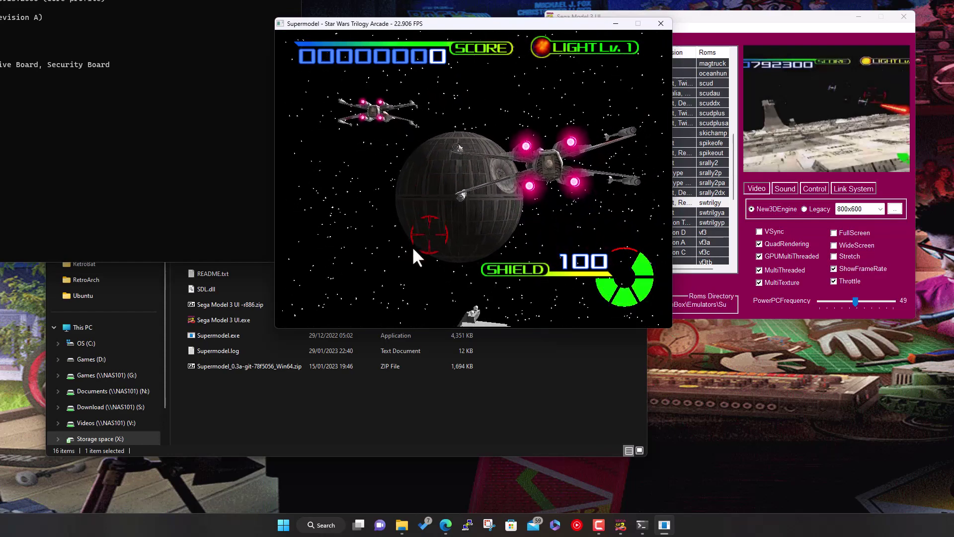
Test the aiming and firing on enemy fighters in the Yavin stage and quit the game
{"action": "left_click", "coordinate": [428, 246]}
{"action": "left_click", "coordinate": [433, 240]}
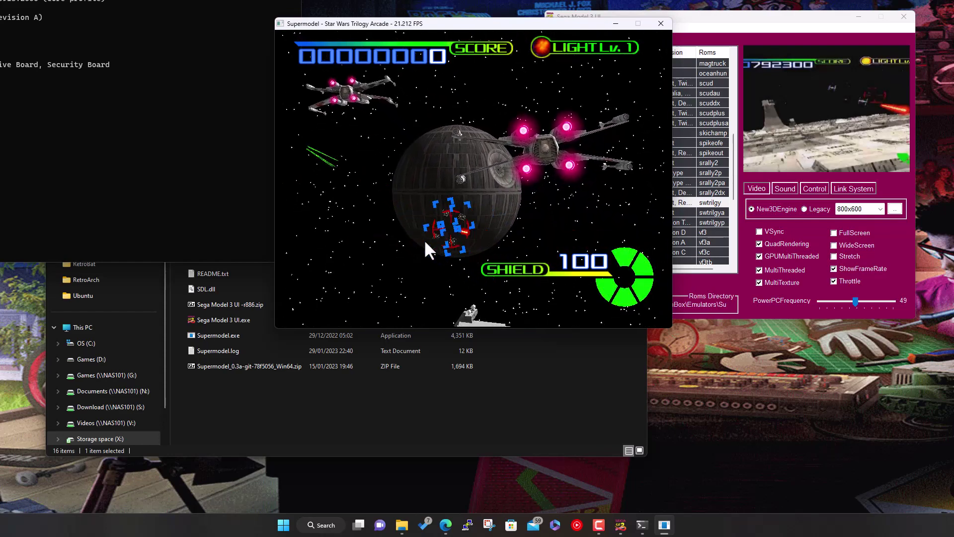
{"action": "left_click", "coordinate": [425, 240]}
{"action": "left_click", "coordinate": [403, 211]}
{"action": "left_click", "coordinate": [381, 188]}
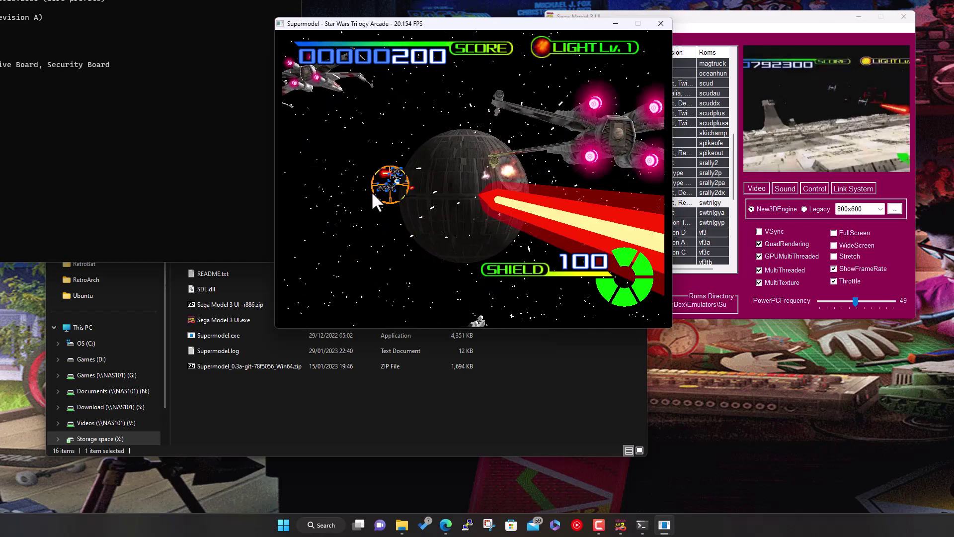
{"action": "left_click", "coordinate": [360, 149]}
{"action": "left_click", "coordinate": [370, 118]}
{"action": "left_click", "coordinate": [360, 148]}
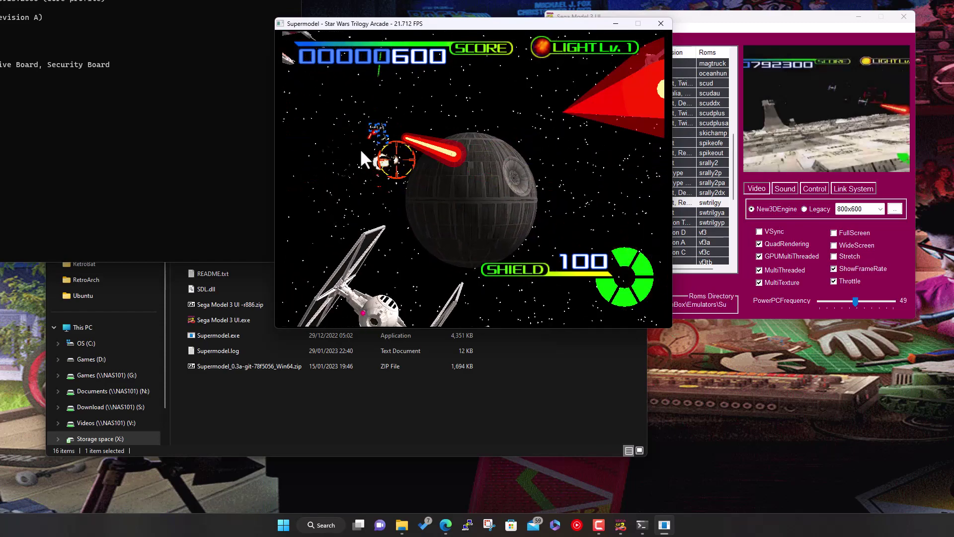
{"action": "left_click", "coordinate": [366, 106]}
{"action": "left_click", "coordinate": [376, 115]}
{"action": "left_click", "coordinate": [400, 117]}
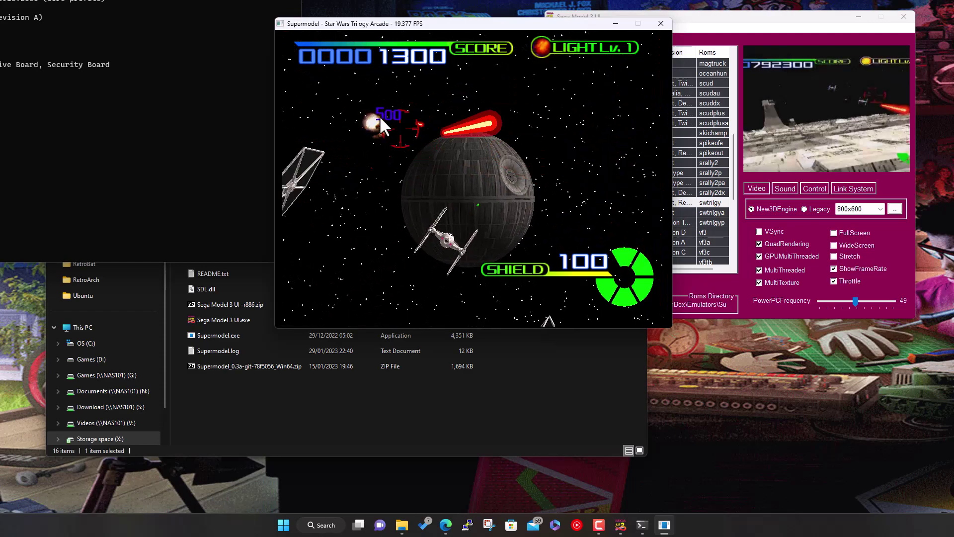
{"action": "left_click", "coordinate": [412, 199]}
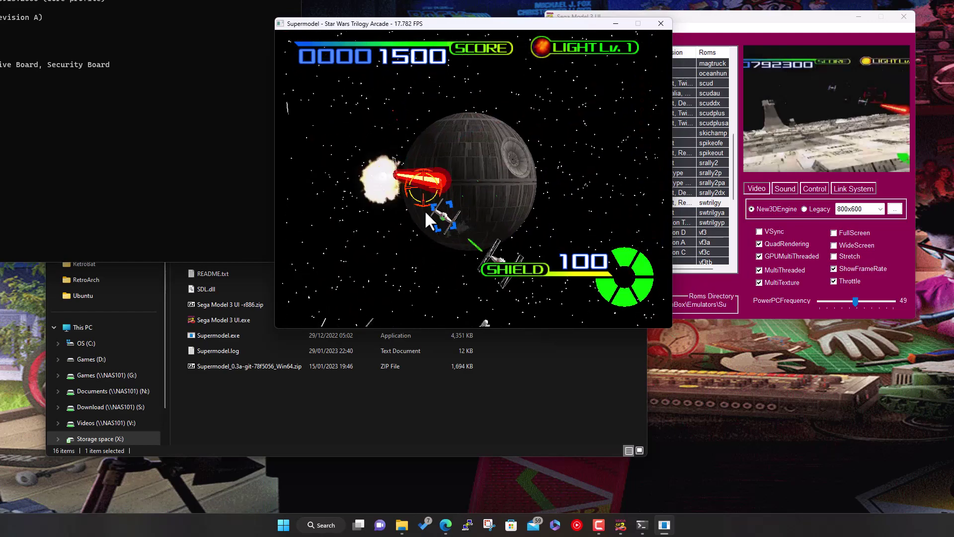
{"action": "left_click", "coordinate": [438, 225]}
{"action": "left_click", "coordinate": [448, 243]}
{"action": "left_click", "coordinate": [437, 235]}
{"action": "left_click", "coordinate": [401, 198]}
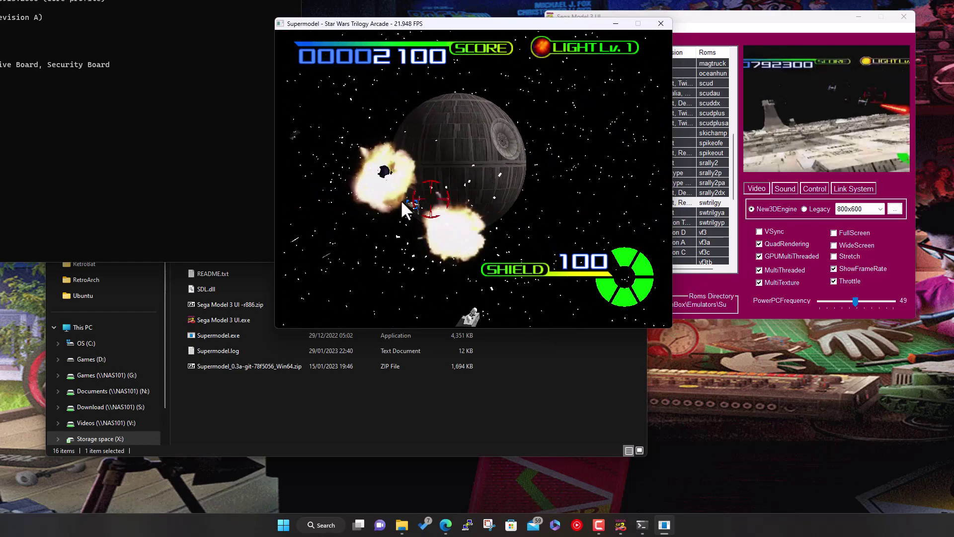
{"action": "left_click", "coordinate": [405, 210]}
{"action": "left_click", "coordinate": [429, 216]}
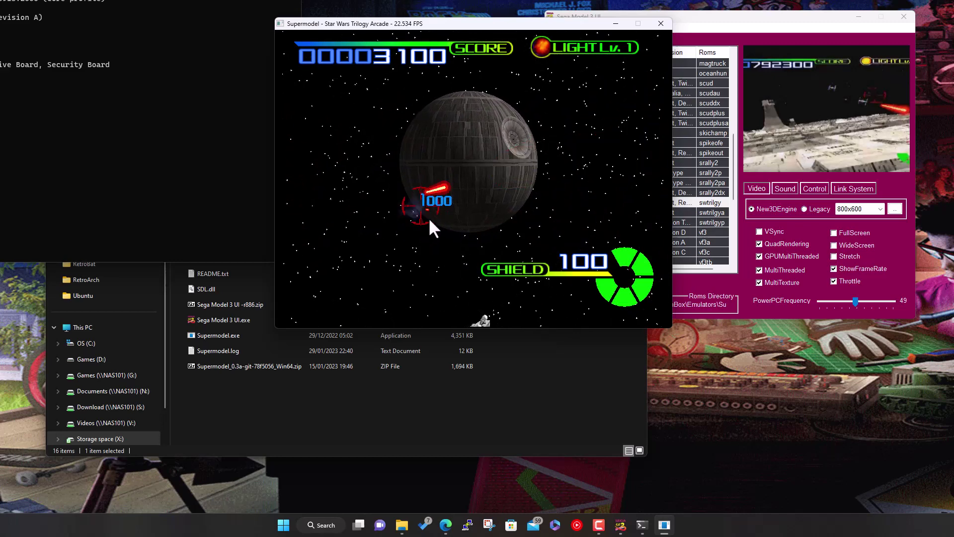
{"action": "left_click", "coordinate": [437, 205]}
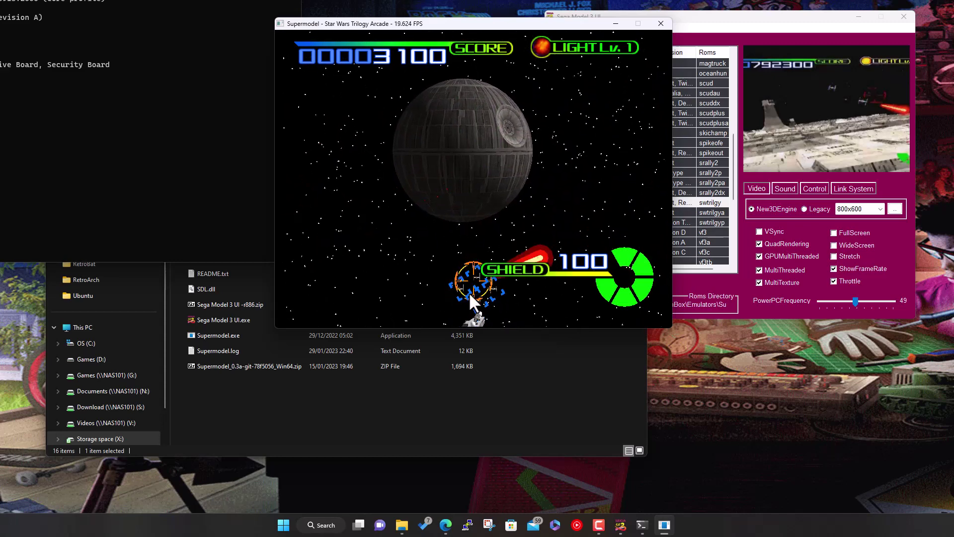
{"action": "left_click", "coordinate": [467, 275]}
{"action": "left_click", "coordinate": [468, 273]}
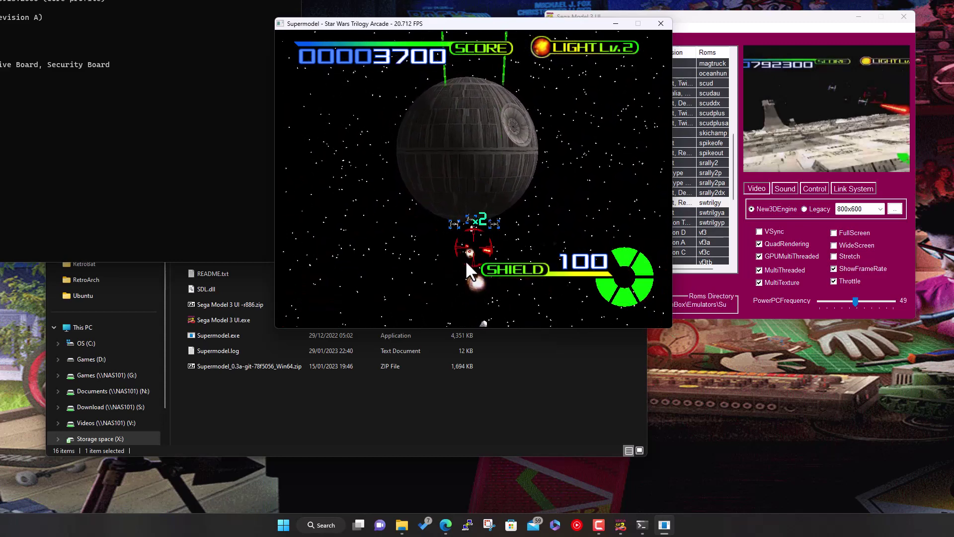
{"action": "key", "text": "Escape"}
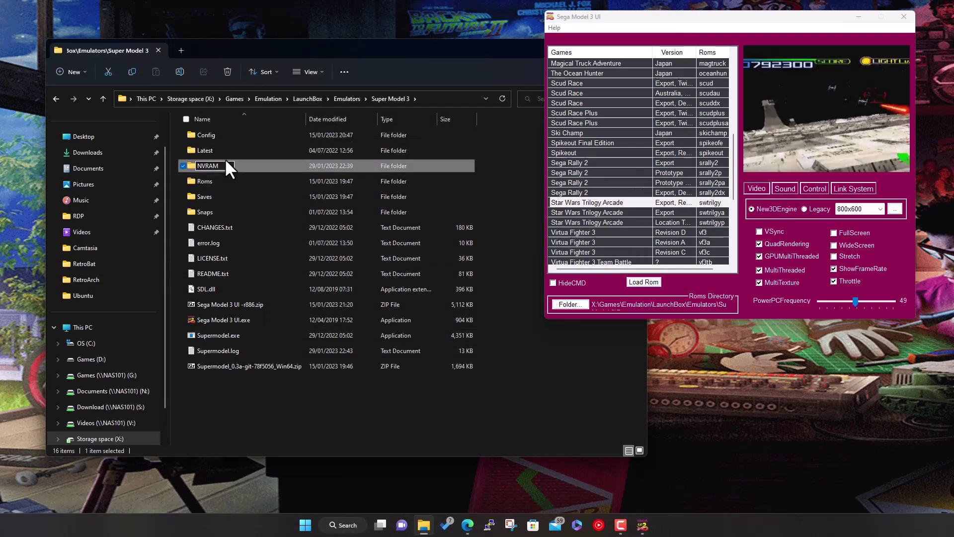
Duplicate the swtrilgy.nv file inside the NVRAM folder
{"action": "left_click", "coordinate": [223, 157]}
{"action": "double_click", "coordinate": [216, 165]}
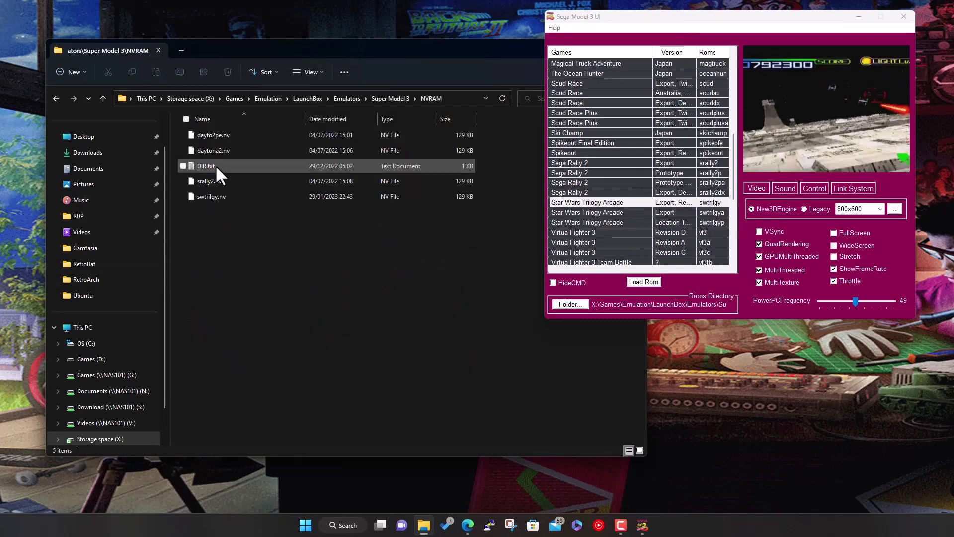
{"action": "left_click", "coordinate": [213, 197]}
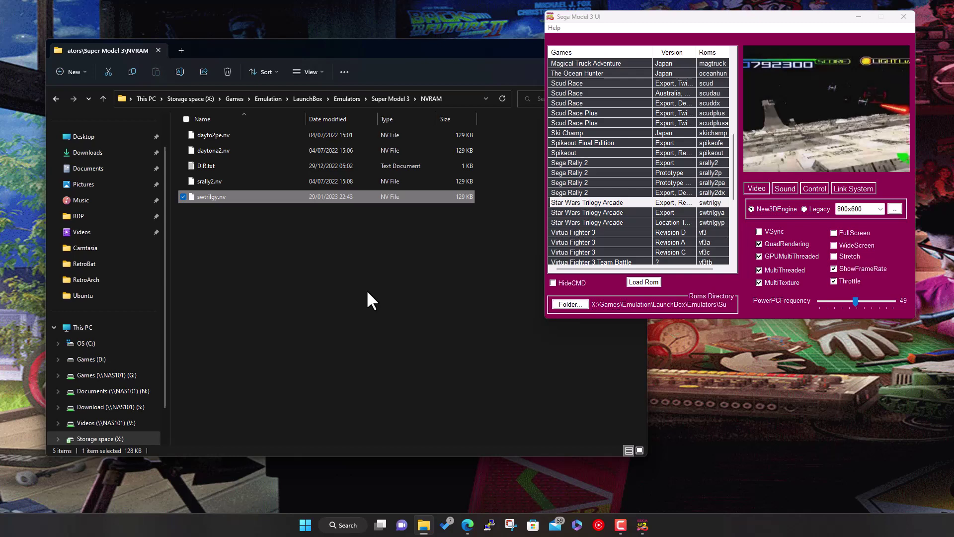
{"action": "key", "text": "ctrl+c"}
{"action": "key", "text": "ctrl+v"}
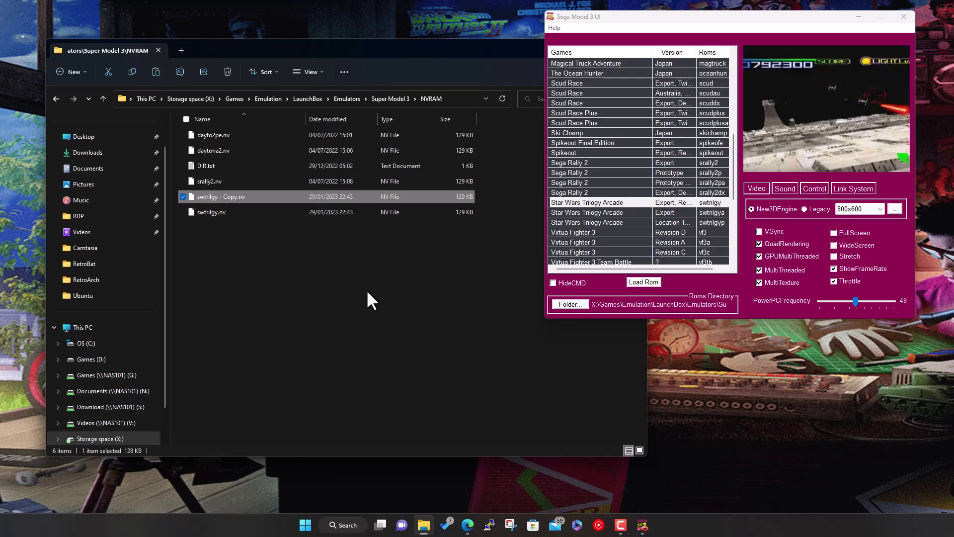
Rename the copied NVRAM file as "swtrilgy - Working.nv"
{"action": "key", "text": "F2"}
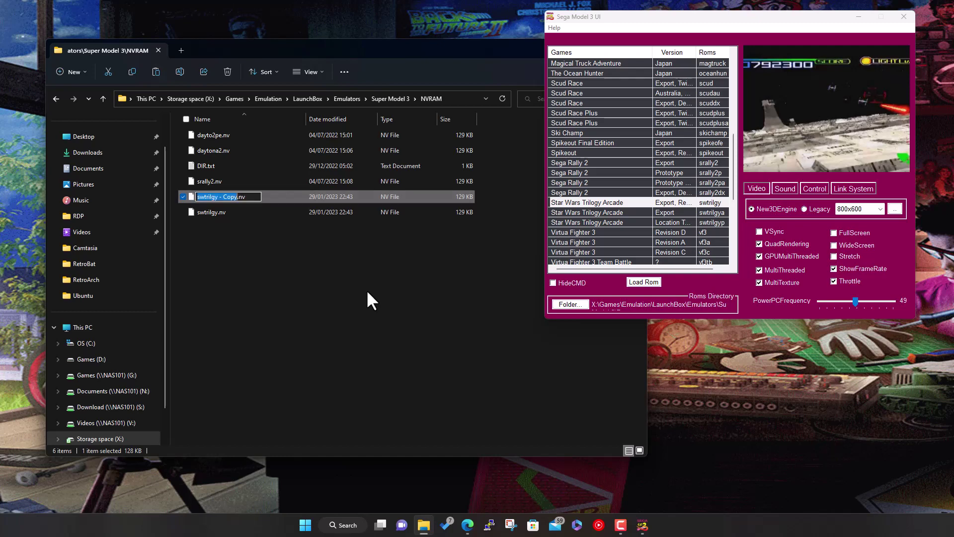
{"action": "key", "text": "Right"}
{"action": "key", "text": "BackSpace"}
{"action": "key", "text": "BackSpace"}
{"action": "key", "text": "BackSpace"}
{"action": "key", "text": "BackSpace"}
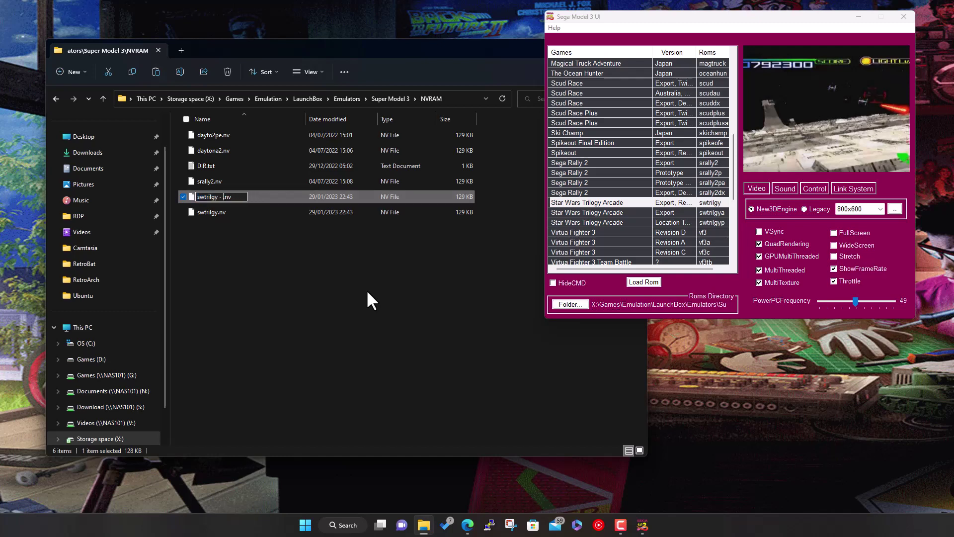
{"action": "type", "text": "Working"}
{"action": "key", "text": "Return"}
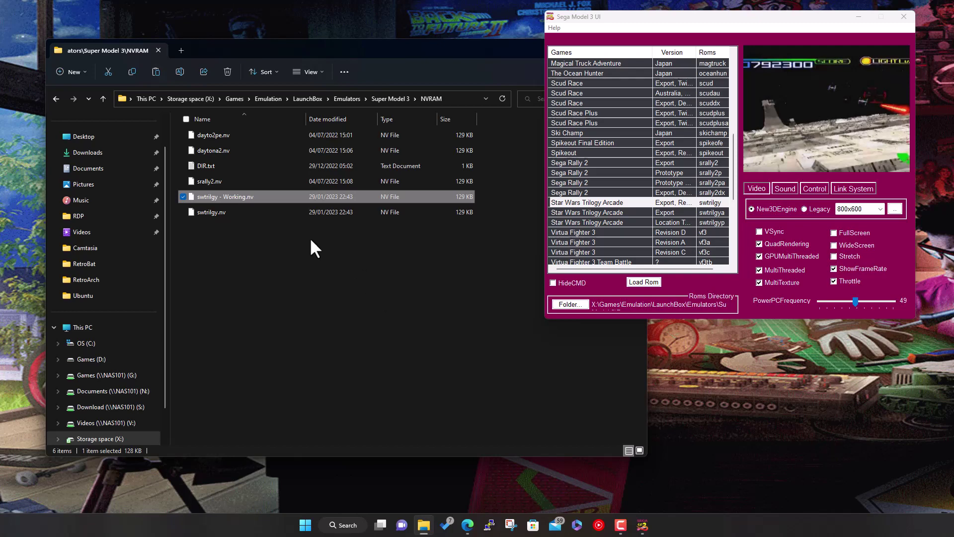
Delete the original swtrilgy.nv and duplicate "swtrilgy - Working.nv" in the same folder
{"action": "left_click", "coordinate": [243, 212]}
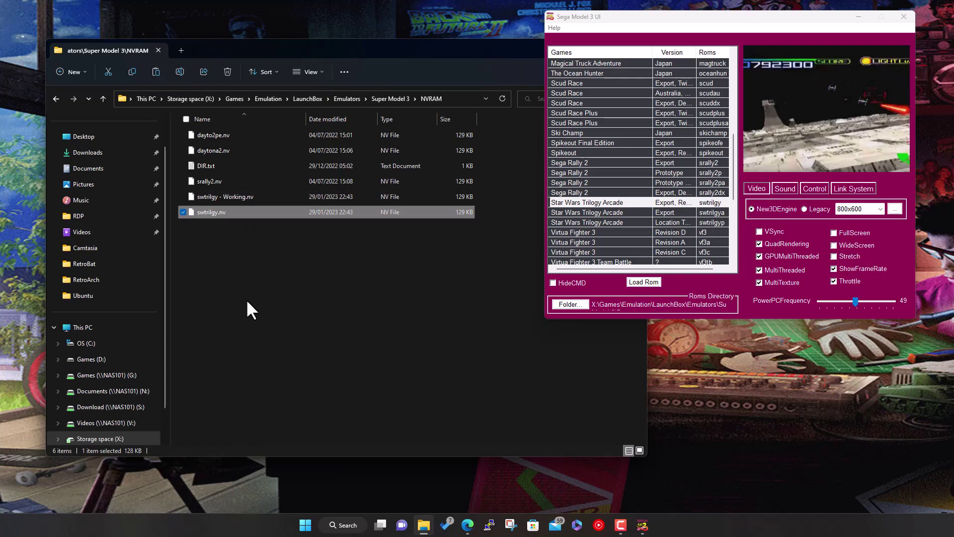
{"action": "key", "text": "Delete"}
{"action": "left_click", "coordinate": [237, 199]}
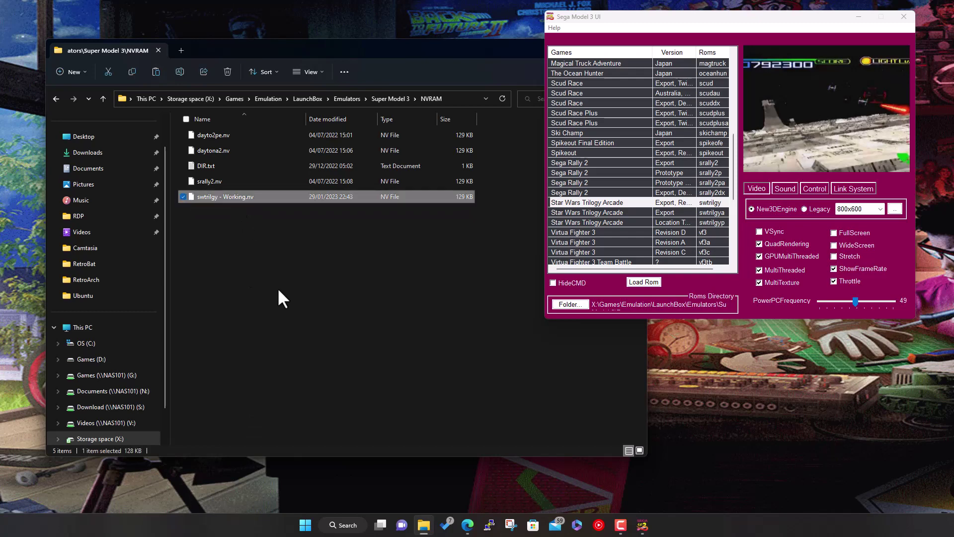
{"action": "key", "text": "ctrl+v"}
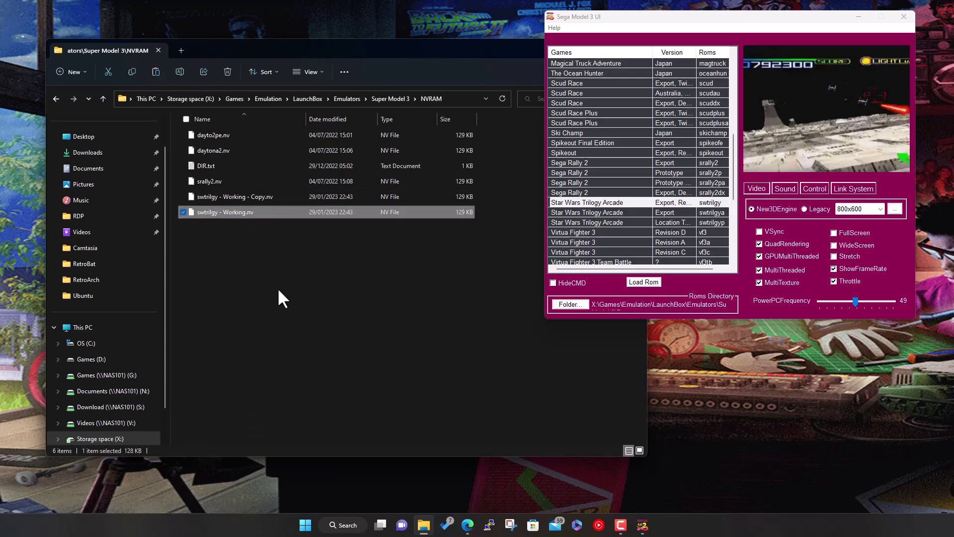
{"action": "key", "text": "F2"}
{"action": "key", "text": "BackSpace"}
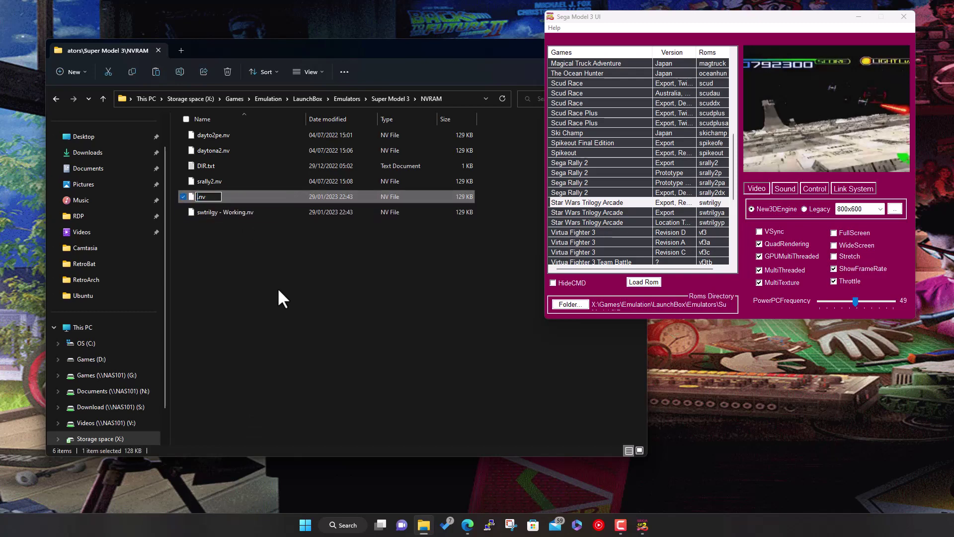
{"action": "key", "text": "Escape"}
Rename the duplicate of the working NVRAM file as swtrilgy.nv
{"action": "key", "text": "F2"}
{"action": "key", "text": "Right"}
{"action": "key", "text": "BackSpace"}
{"action": "key", "text": "BackSpace"}
{"action": "key", "text": "BackSpace"}
{"action": "key", "text": "BackSpace"}
{"action": "key", "text": "BackSpace"}
{"action": "key", "text": "BackSpace"}
{"action": "key", "text": "BackSpace"}
{"action": "key", "text": "BackSpace"}
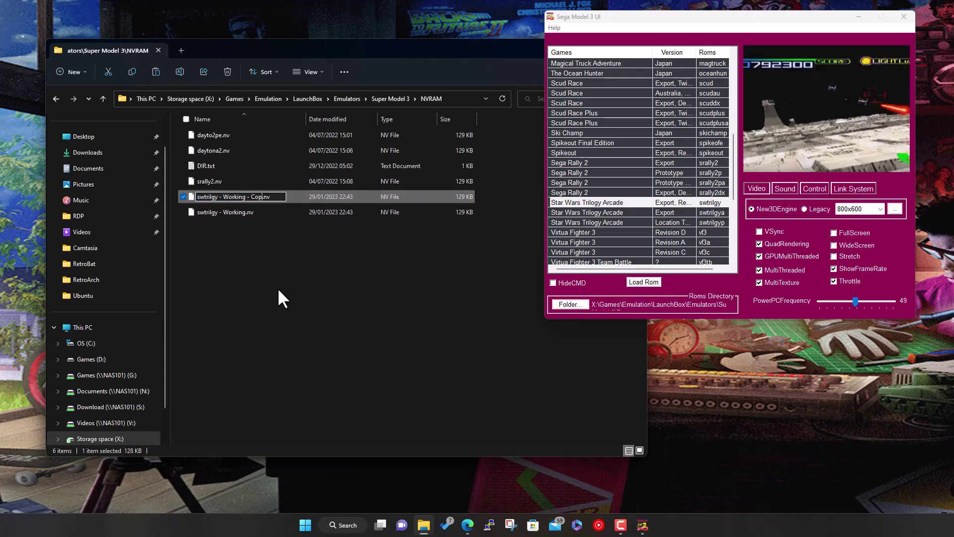
{"action": "key", "text": "BackSpace"}
{"action": "key", "text": "BackSpace"}
{"action": "key", "text": "BackSpace"}
{"action": "key", "text": "BackSpace"}
{"action": "key", "text": "BackSpace"}
{"action": "key", "text": "BackSpace"}
{"action": "key", "text": "BackSpace"}
{"action": "key", "text": "BackSpace"}
{"action": "key", "text": "BackSpace"}
{"action": "key", "text": "Return"}
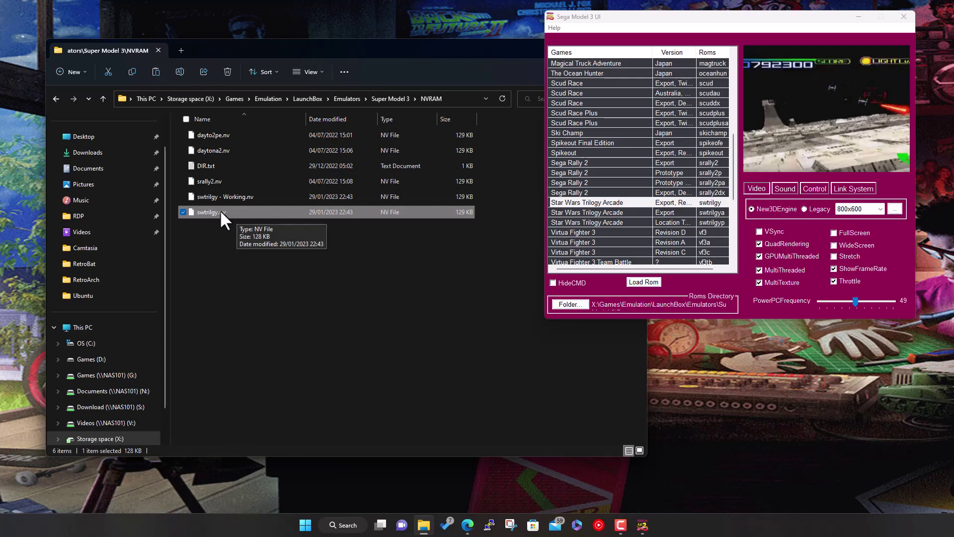
Return to the Super Model 3 folder and preview the Export and Prototype versions of Sega Rally 2 in the games list
{"action": "left_click", "coordinate": [215, 196]}
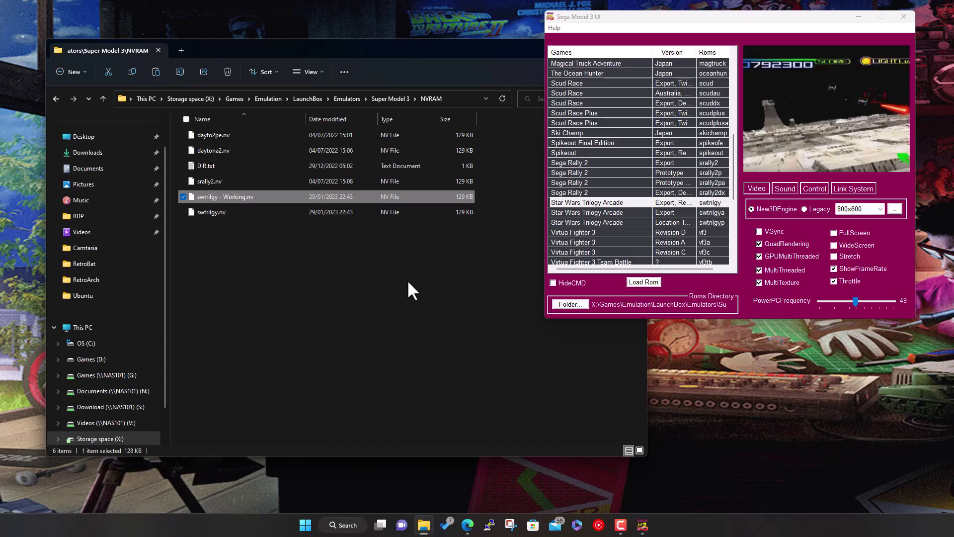
{"action": "left_click", "coordinate": [389, 99]}
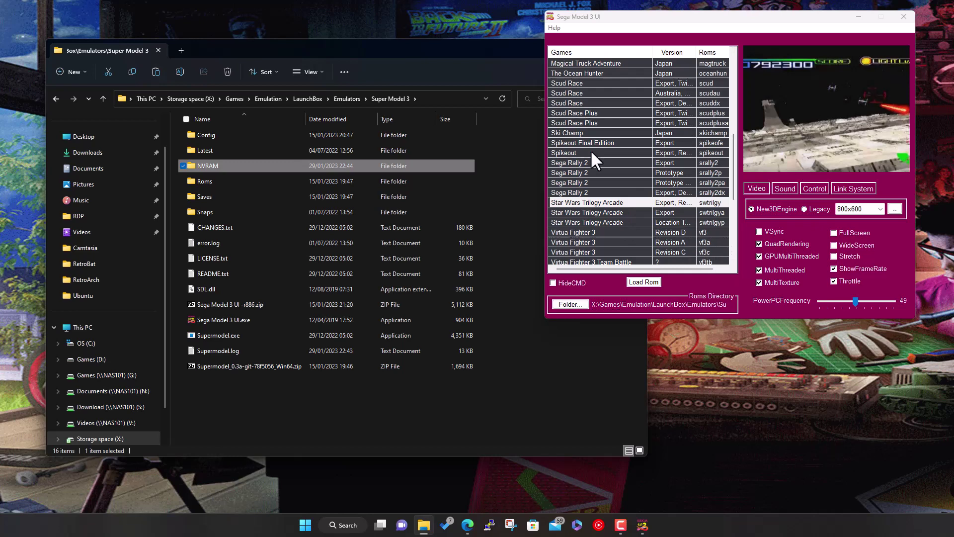
{"action": "left_click", "coordinate": [584, 162]}
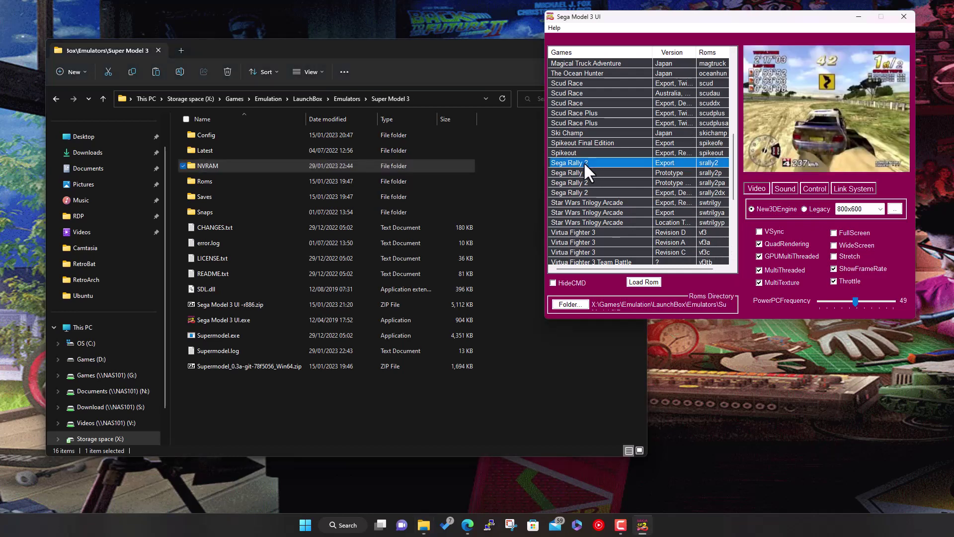
{"action": "left_click", "coordinate": [590, 171]}
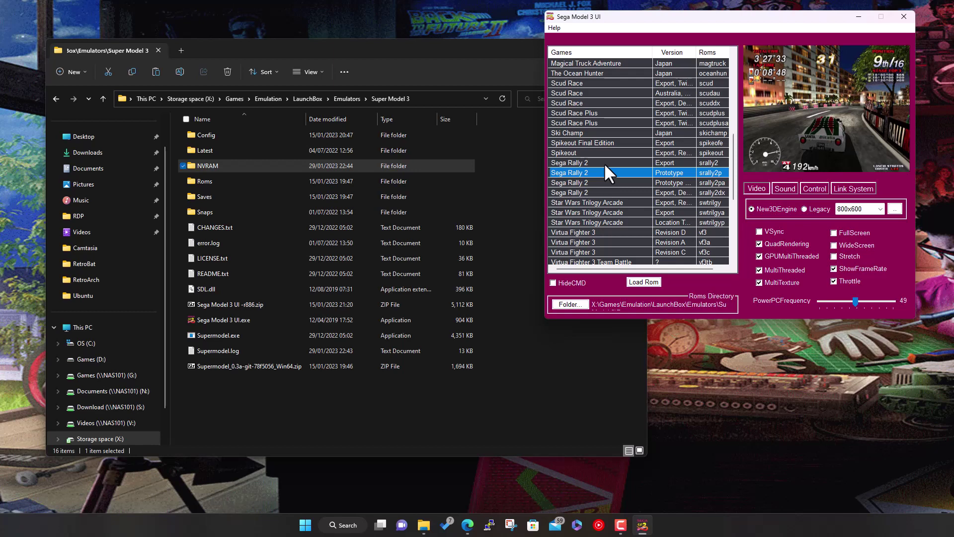
{"action": "scroll", "coordinate": [605, 169], "scroll_direction": "up", "scroll_amount": 1}
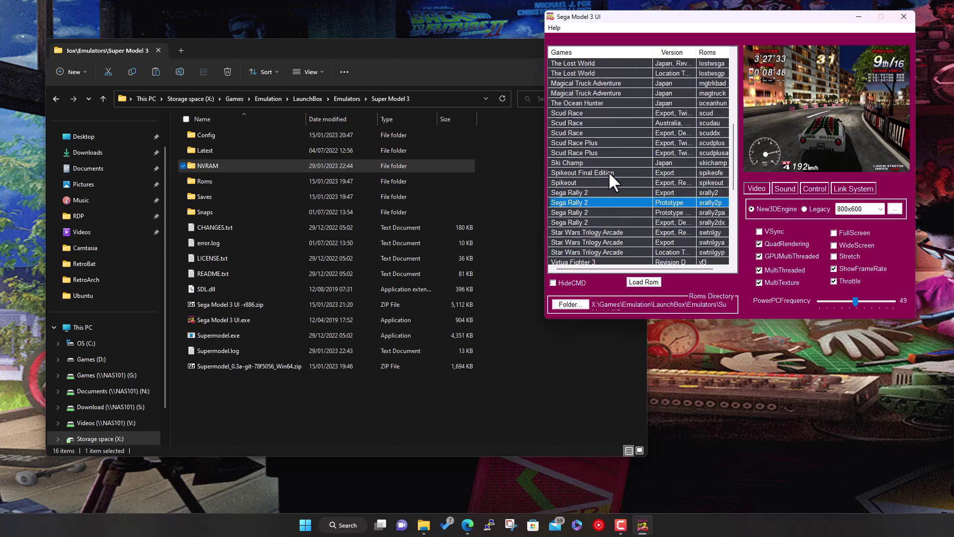